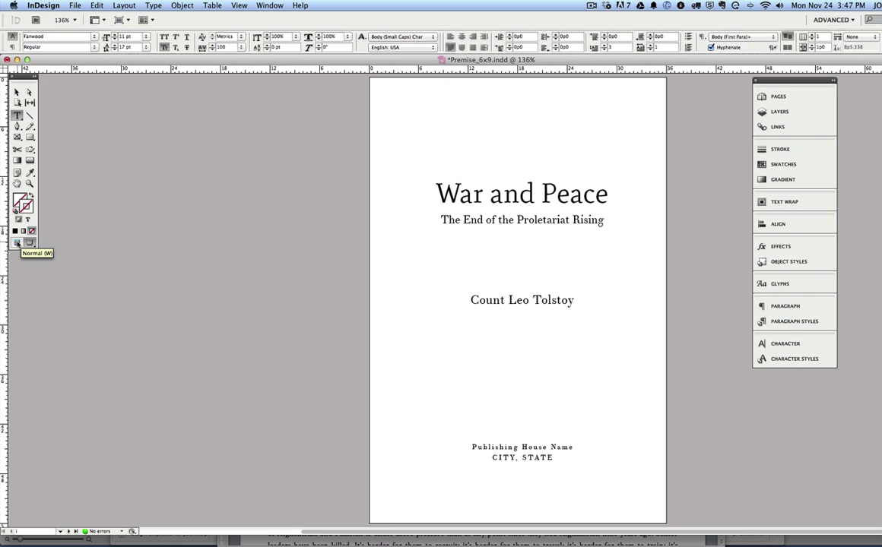
Switch to Normal screen mode so the title page's frame edges, guides and hidden characters show.
left_click(17, 243)
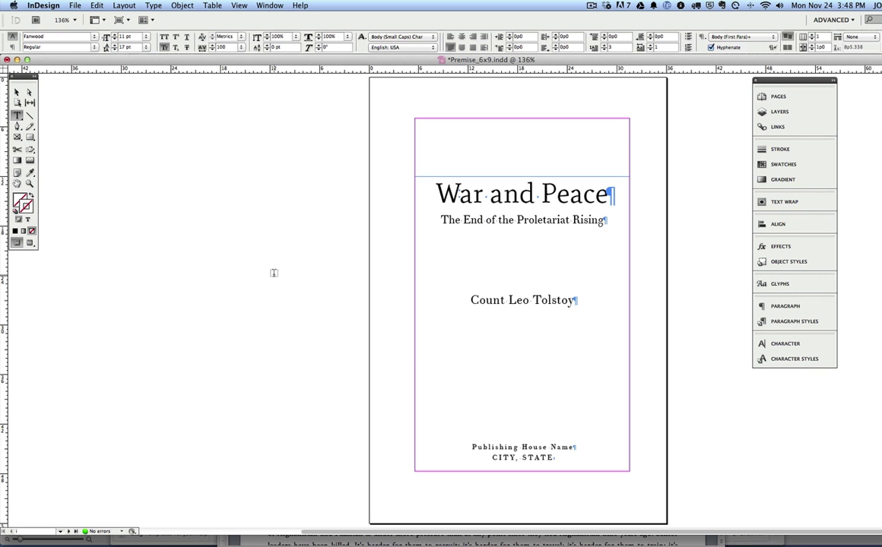
Scroll past the copyright, contents, dedication and epigraph pages to the Loomings chapter opening.
scroll(274, 273, "down", 10)
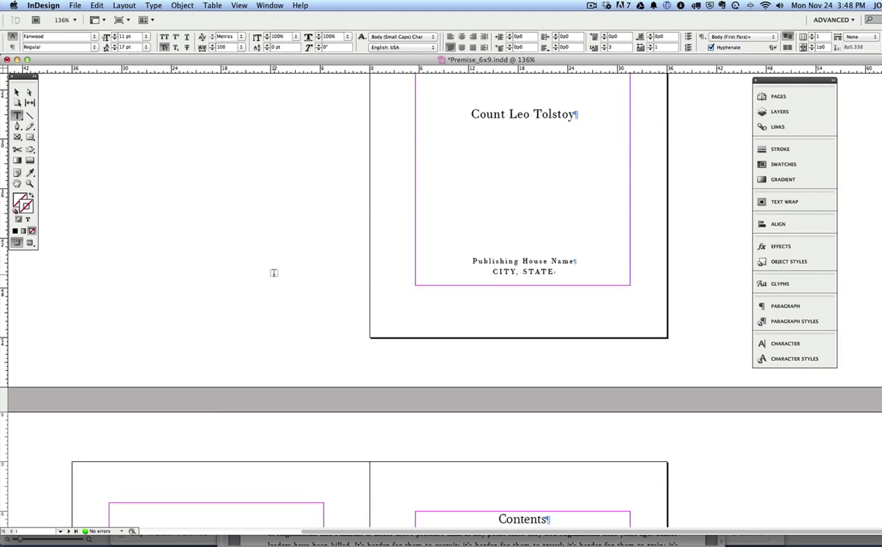
scroll(273, 272, "down", 2)
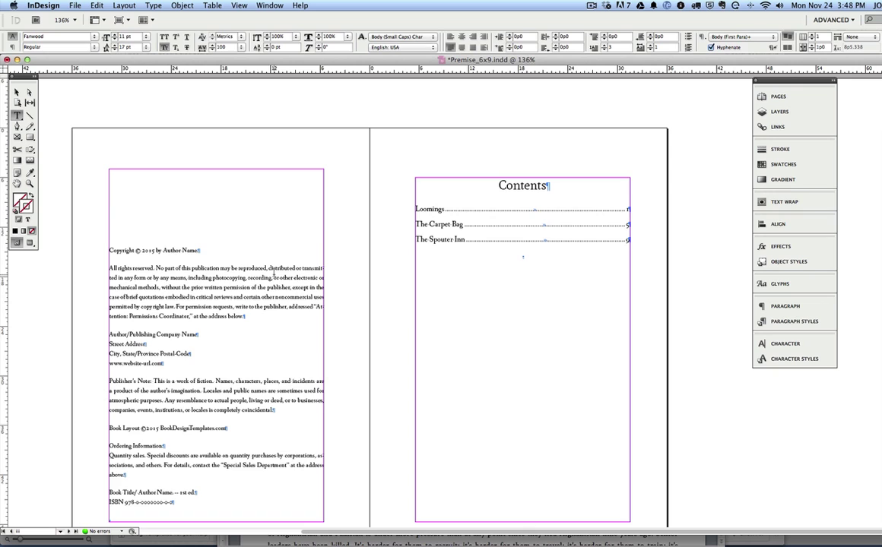
scroll(274, 272, "down", 2)
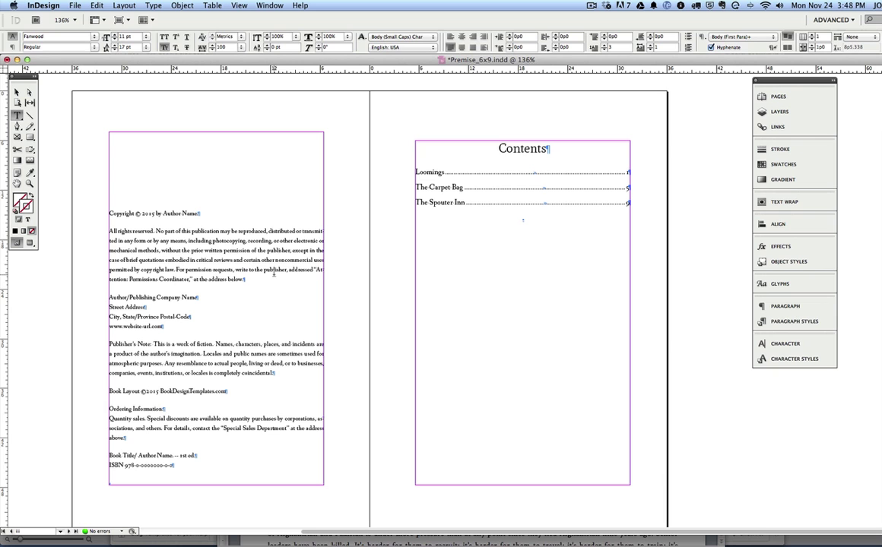
scroll(274, 272, "down", 20)
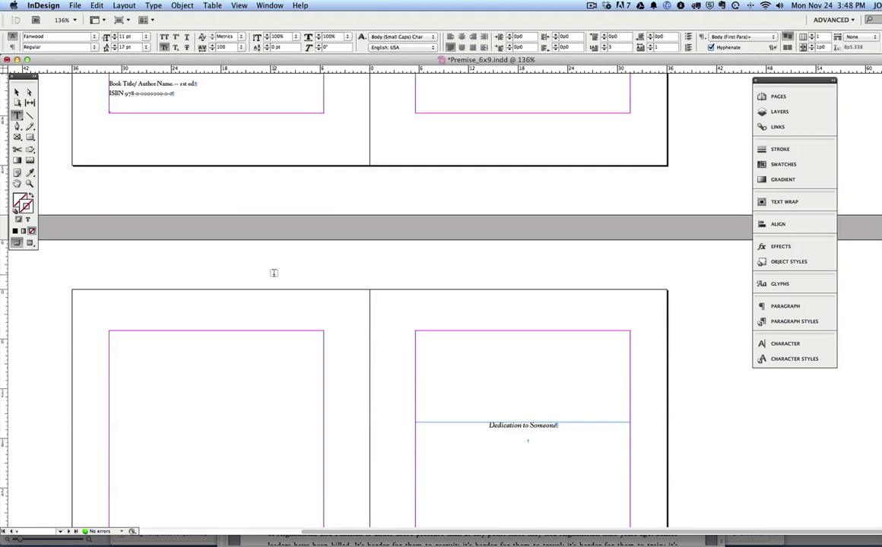
scroll(274, 273, "down", 2)
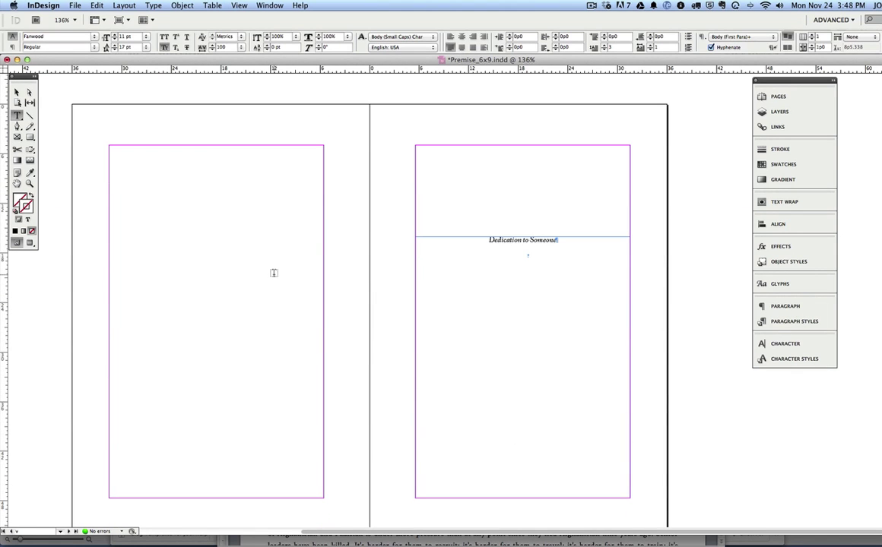
scroll(274, 272, "down", 20)
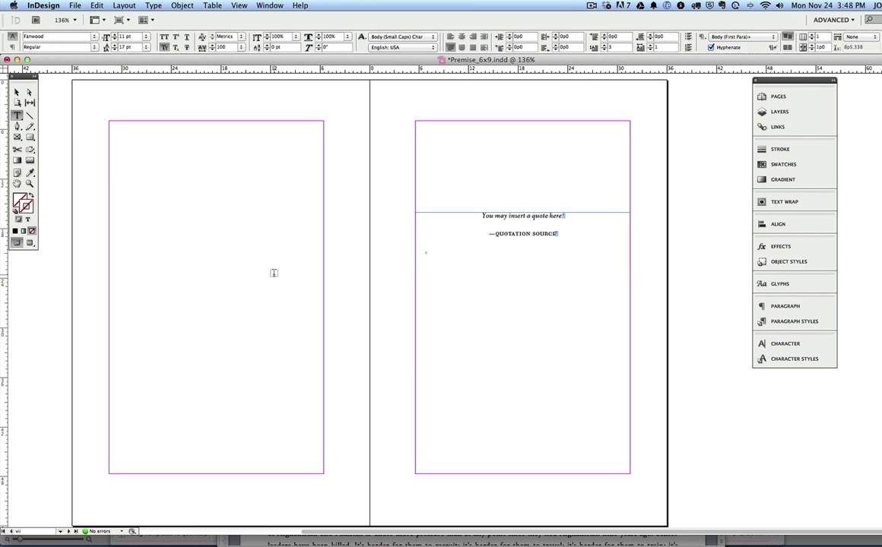
scroll(274, 272, "down", 20)
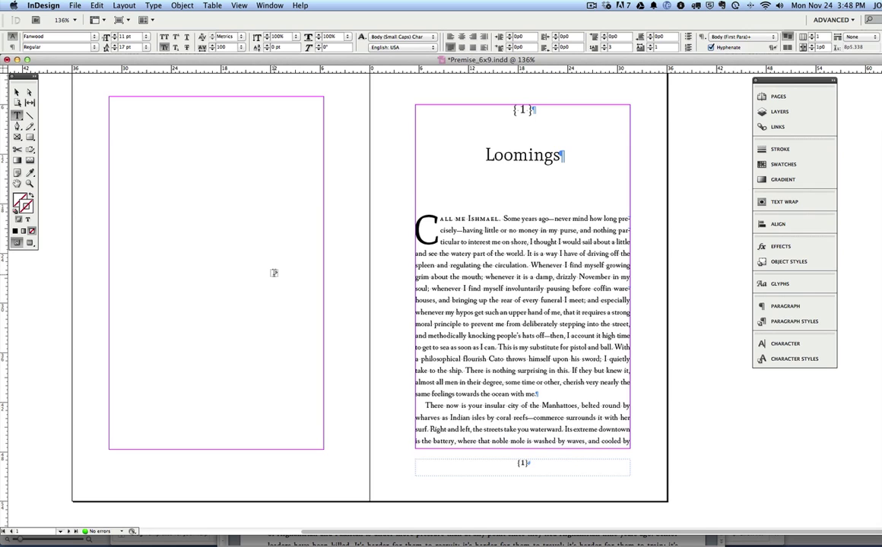
scroll(274, 272, "up", 2)
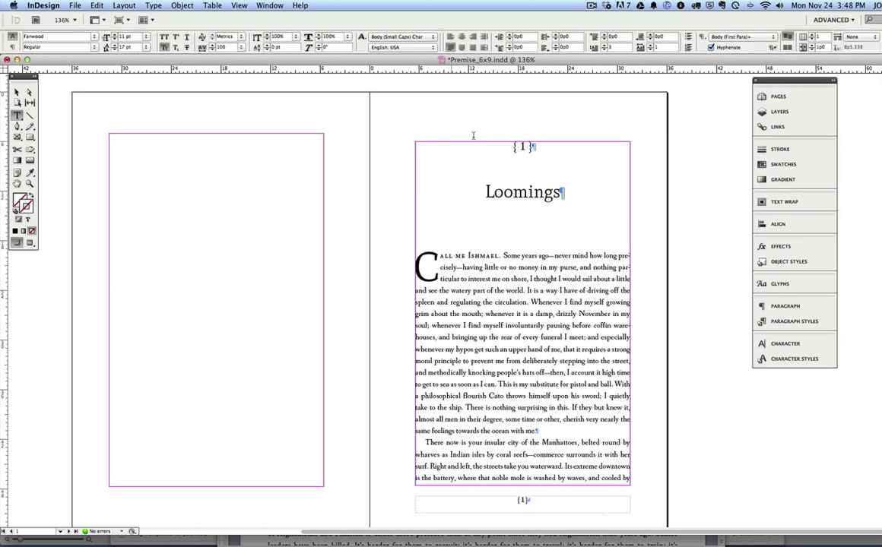
left_click_drag(512, 146, 530, 147)
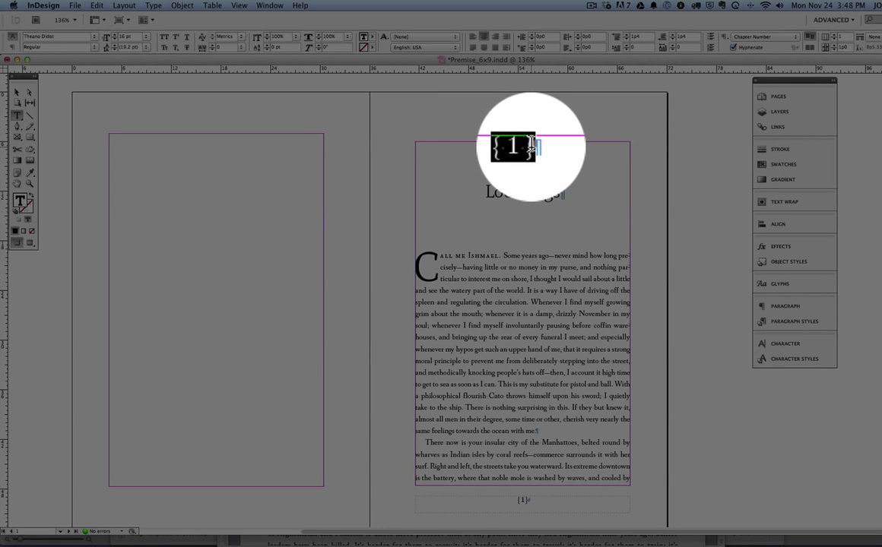
left_click(518, 162)
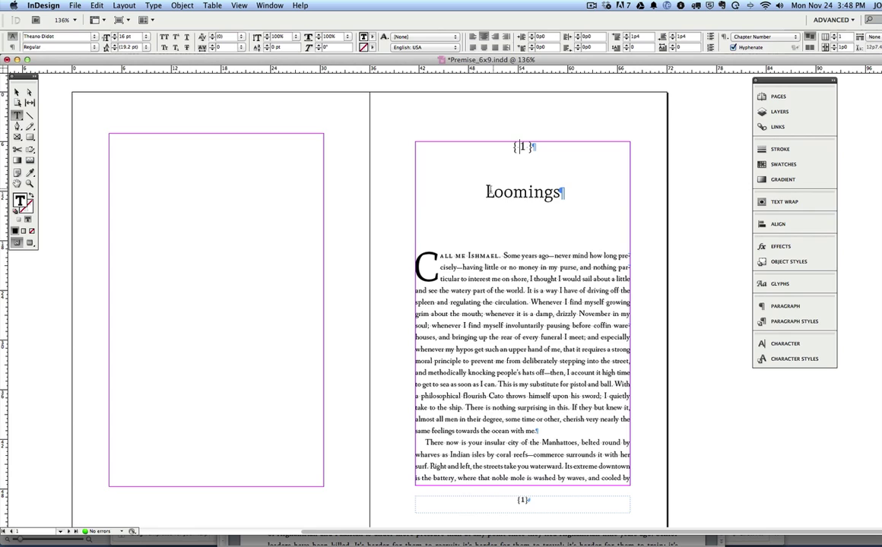
left_click_drag(485, 192, 555, 193)
left_click(559, 191)
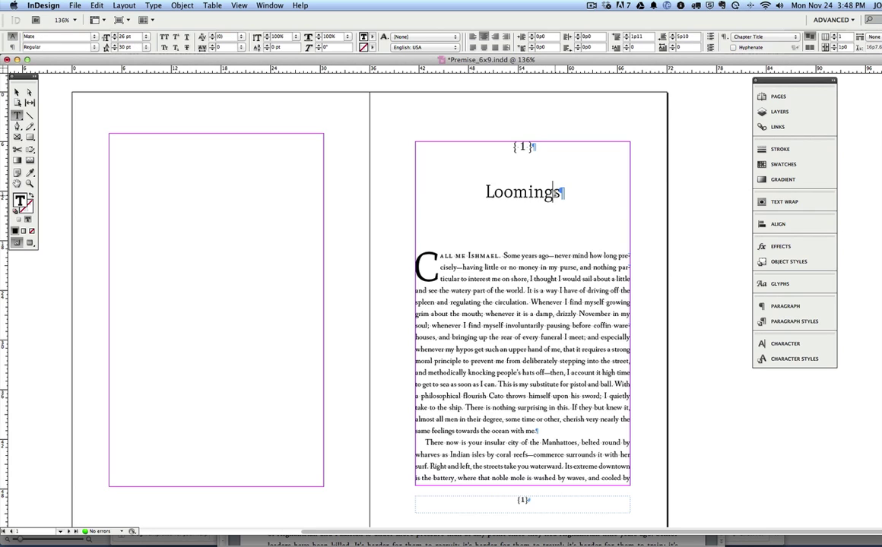
left_click(541, 270)
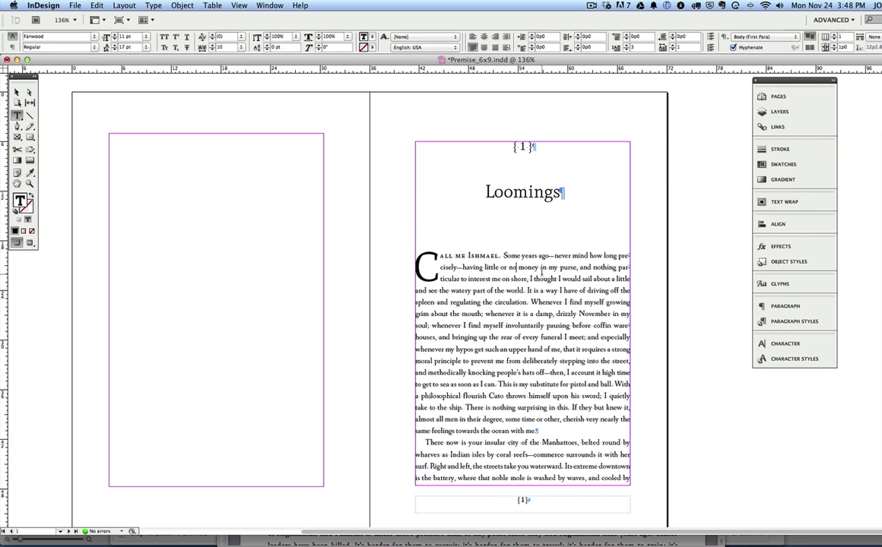
key("Left")
key("Left")
key("Left")
key("Left")
key("Left")
key("Left")
scroll(546, 269, "down", 10)
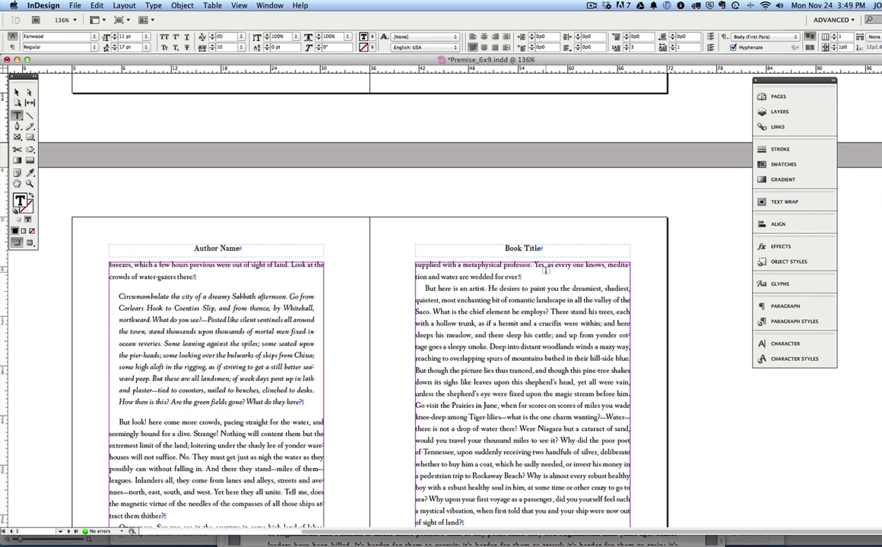
scroll(545, 269, "down", 3)
scroll(545, 270, "down", 6)
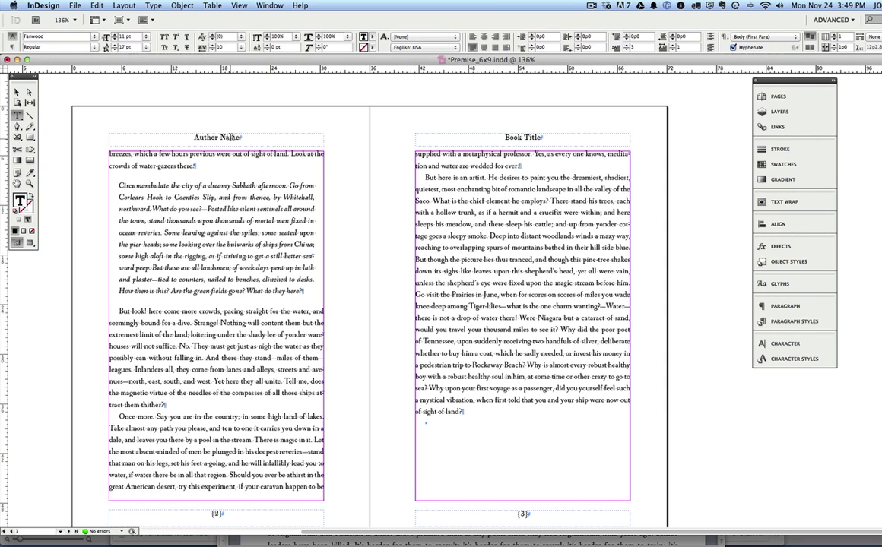
left_click(197, 137)
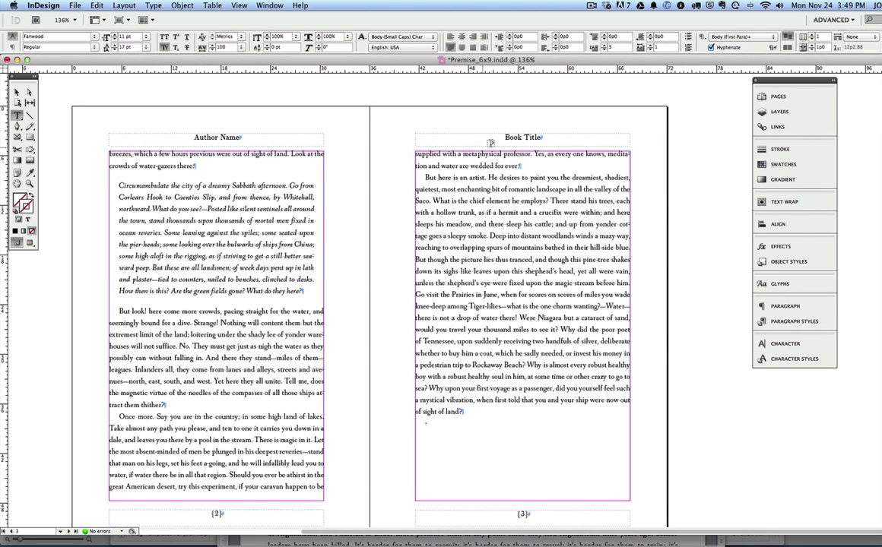
scroll(493, 177, "down", 10)
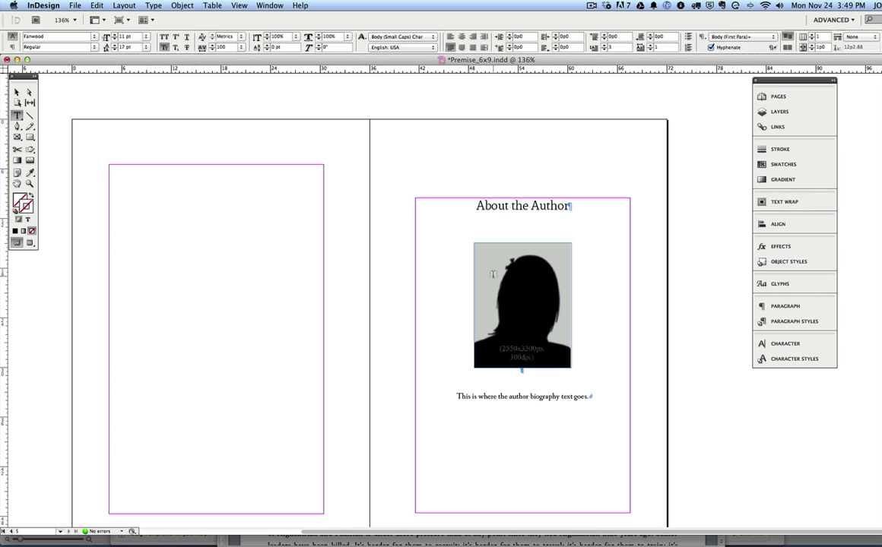
scroll(492, 274, "up", 10)
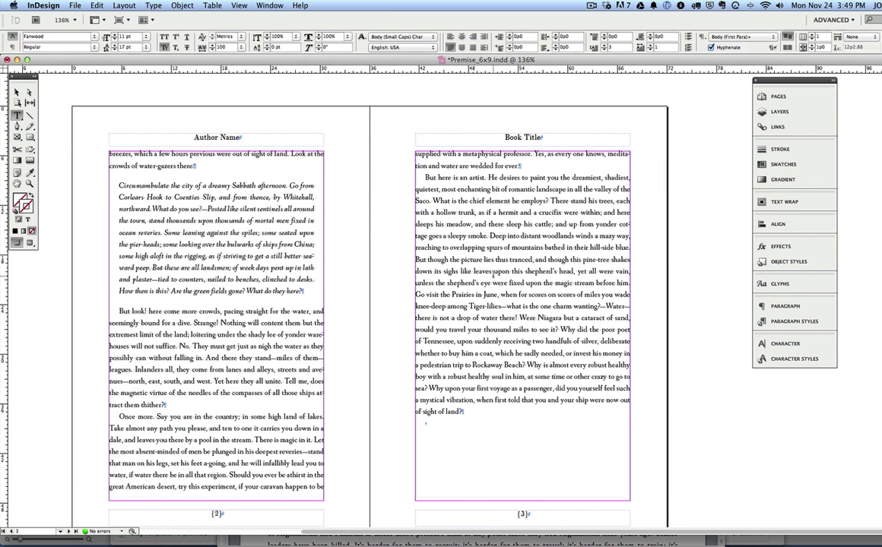
scroll(493, 274, "down", 1)
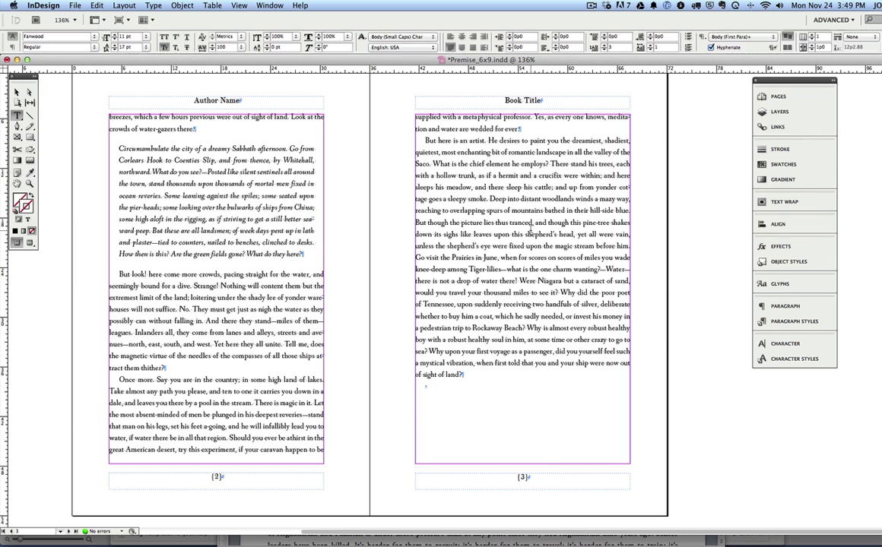
scroll(530, 230, "up", 10)
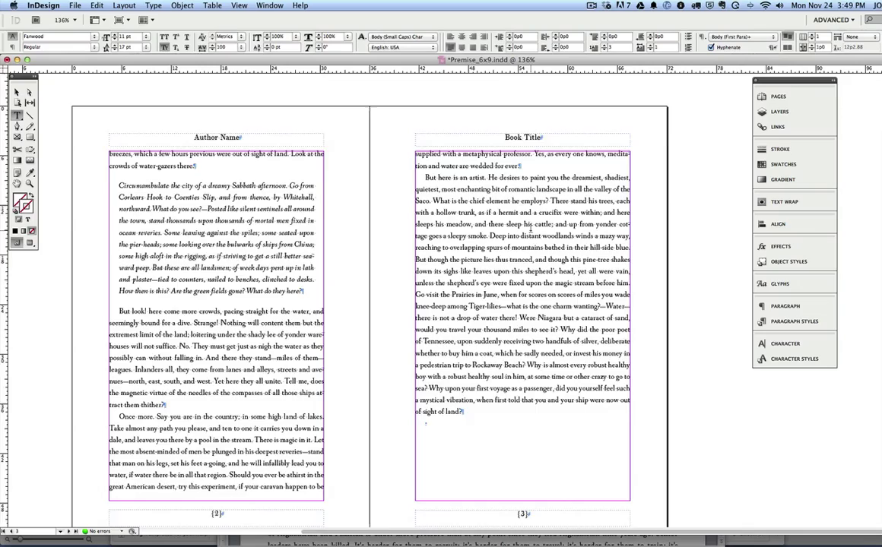
scroll(530, 230, "up", 3)
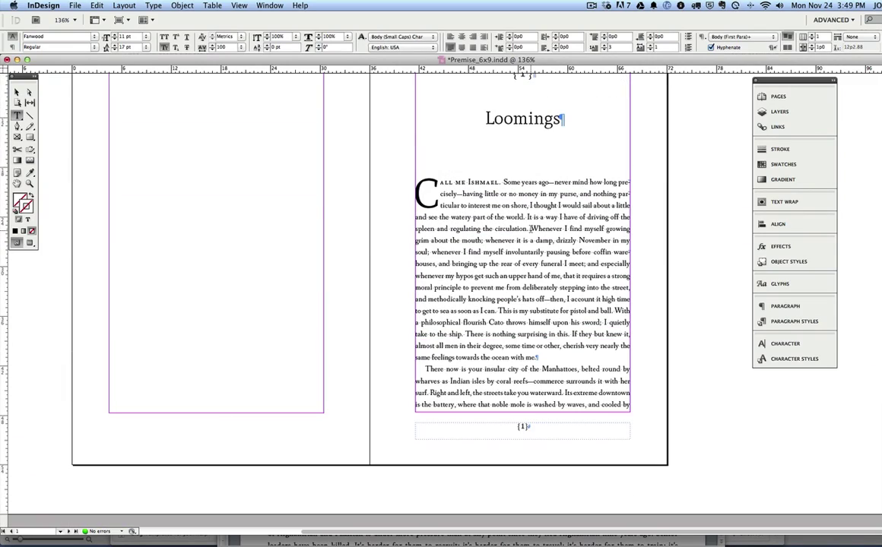
scroll(530, 228, "down", 14)
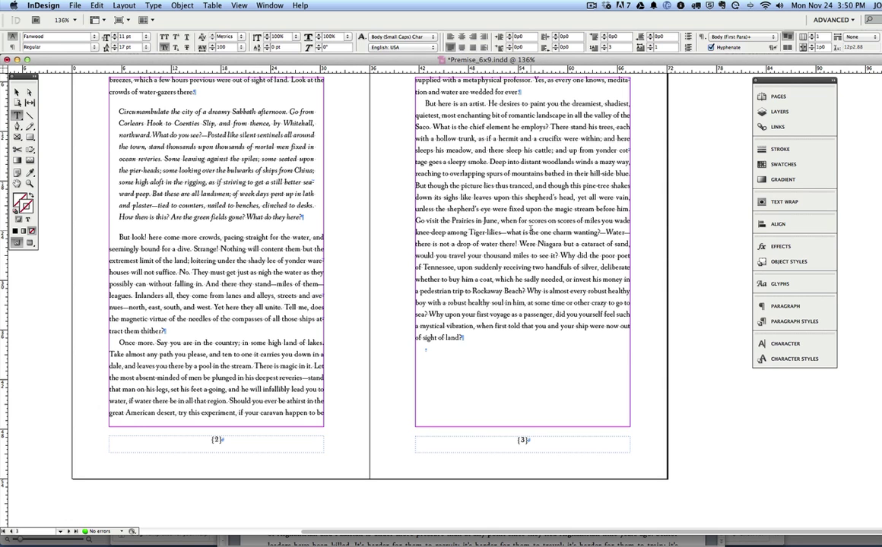
scroll(530, 229, "up", 14)
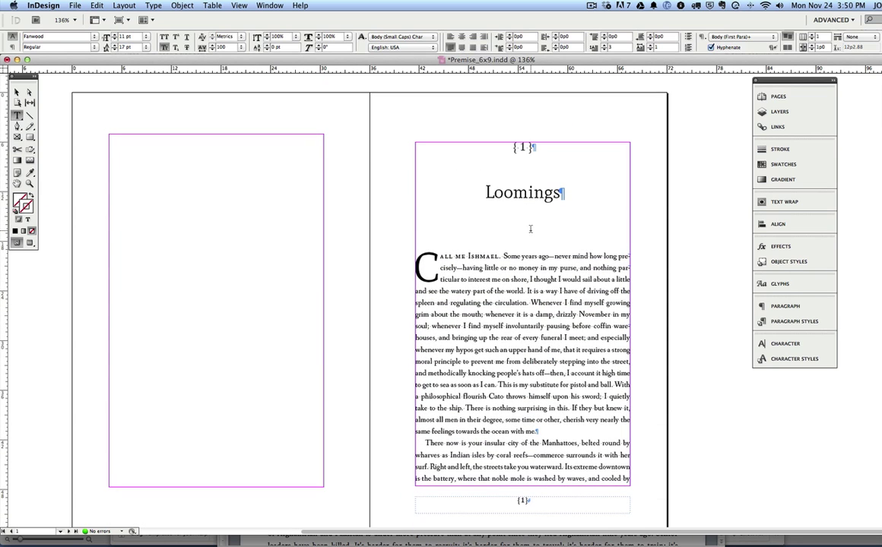
Select all the chapter text in the threaded frames and remove it.
left_click(530, 148)
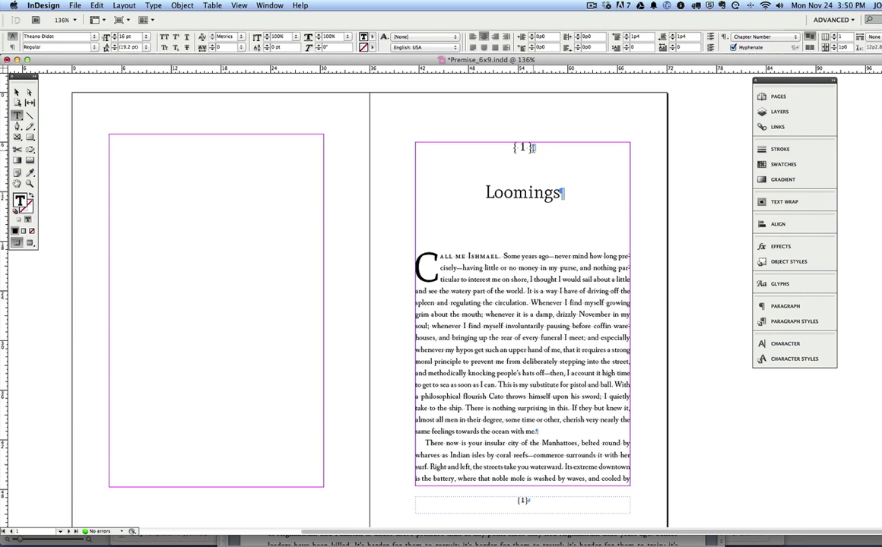
left_click(513, 147)
scroll(523, 245, "down", 15)
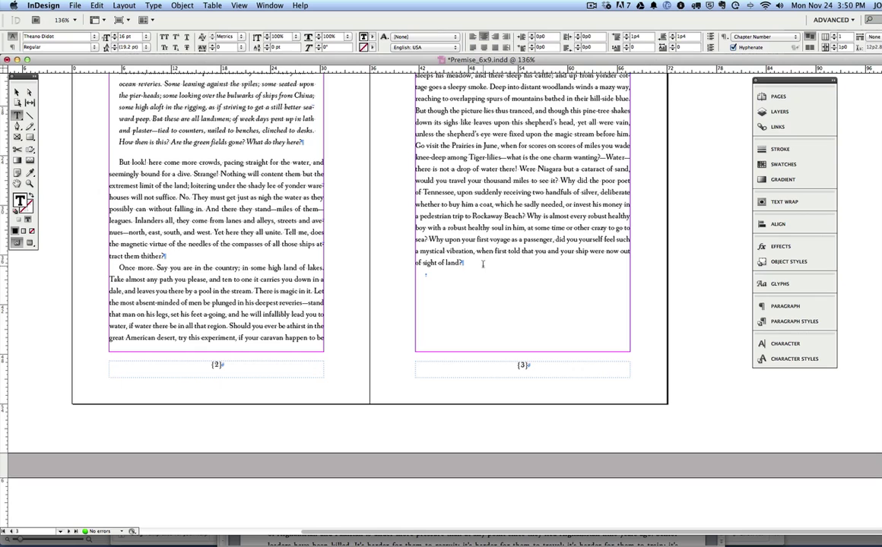
key("super+a")
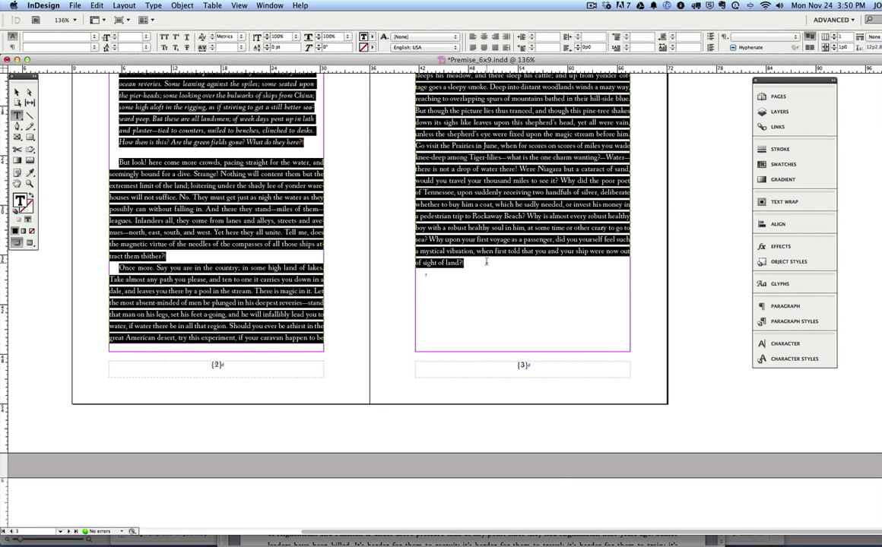
type("This is where the author biography text goes.")
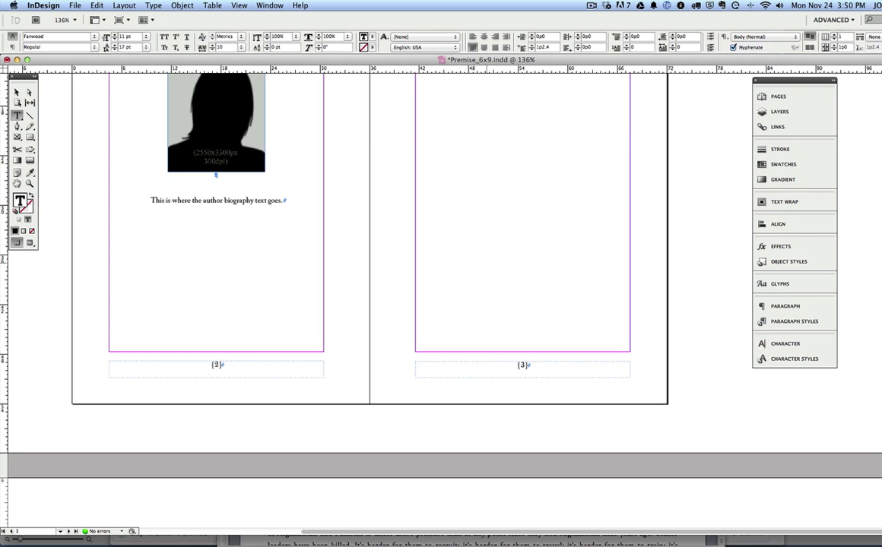
scroll(370, 228, "up", 5)
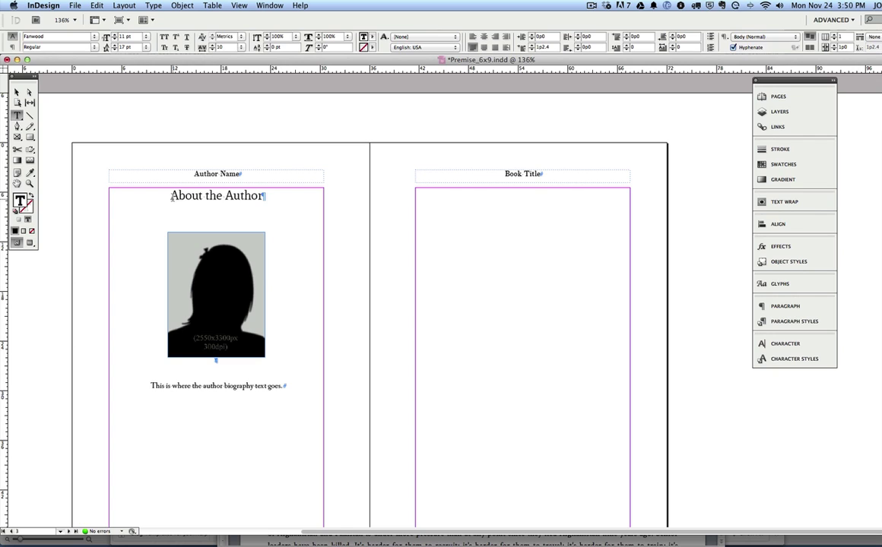
Delete the About the Author heading, the author photo and the biography placeholder line.
left_click_drag(169, 195, 262, 196)
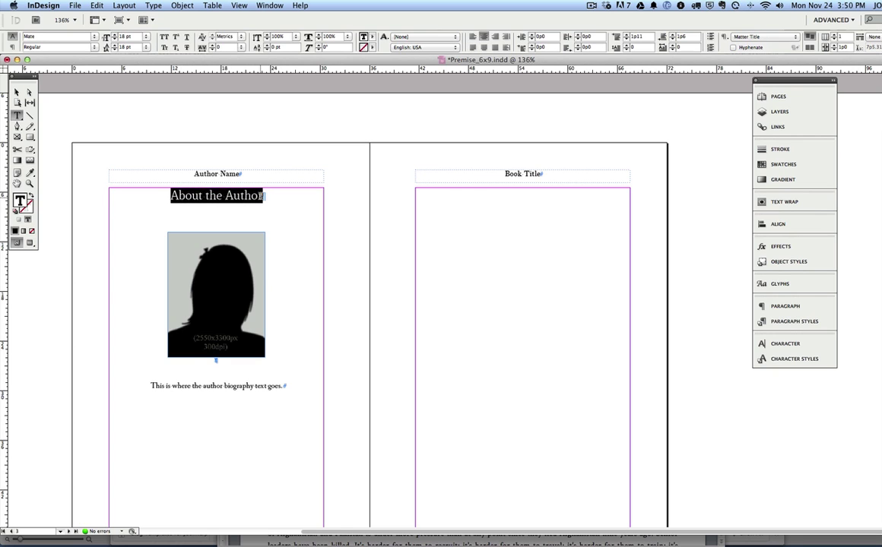
key("BackSpace")
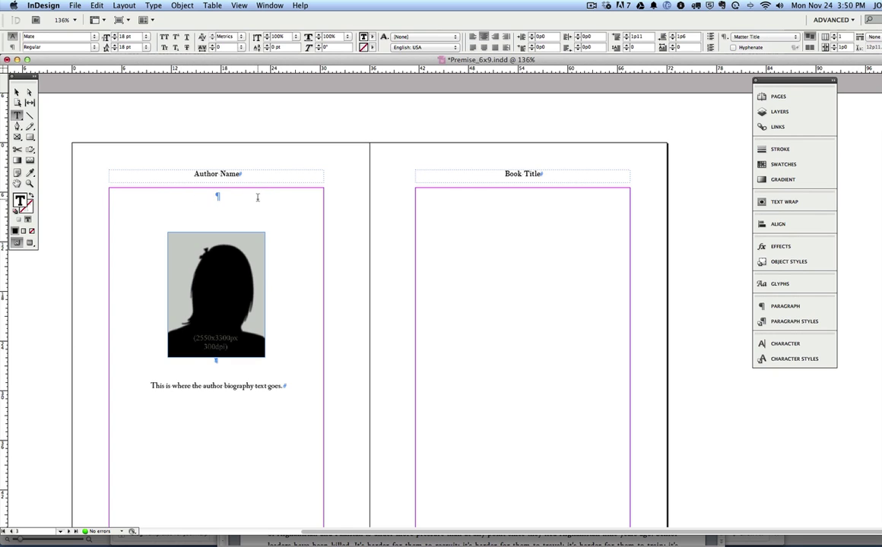
key("super+a")
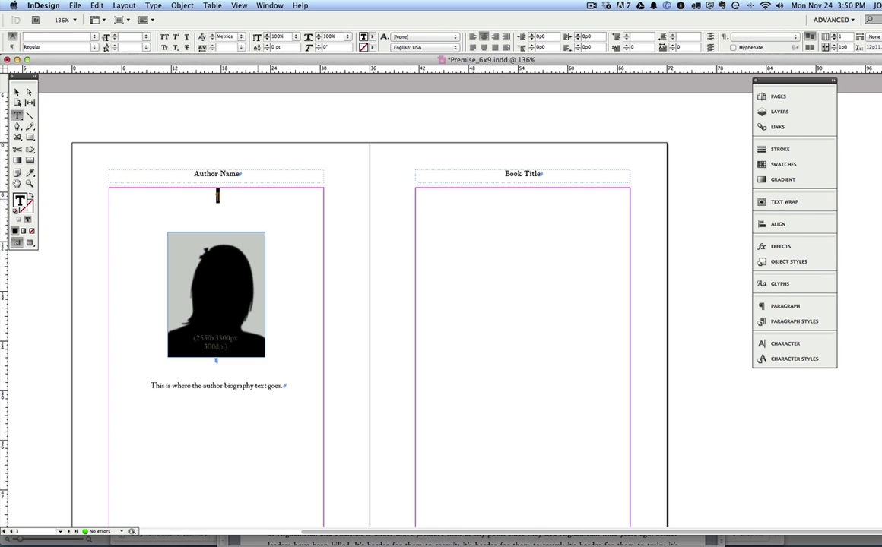
key("BackSpace")
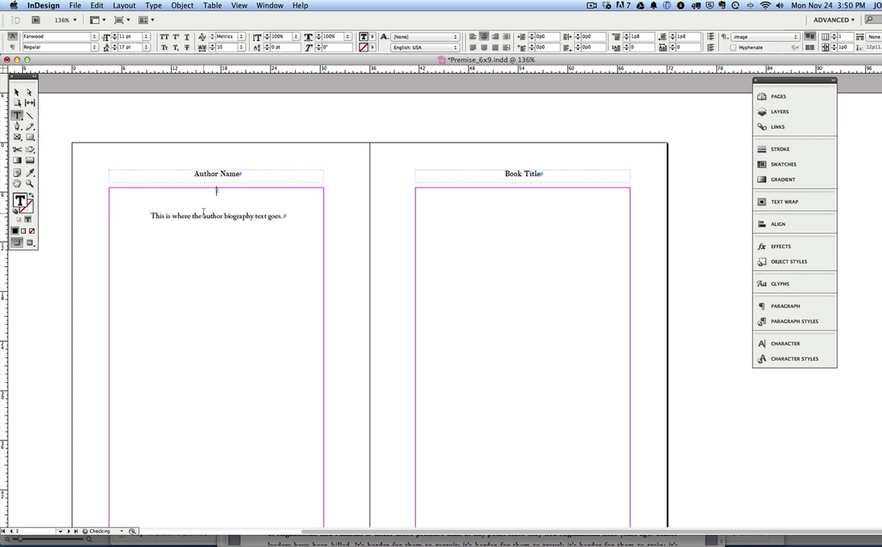
key("super+a")
key("BackSpace")
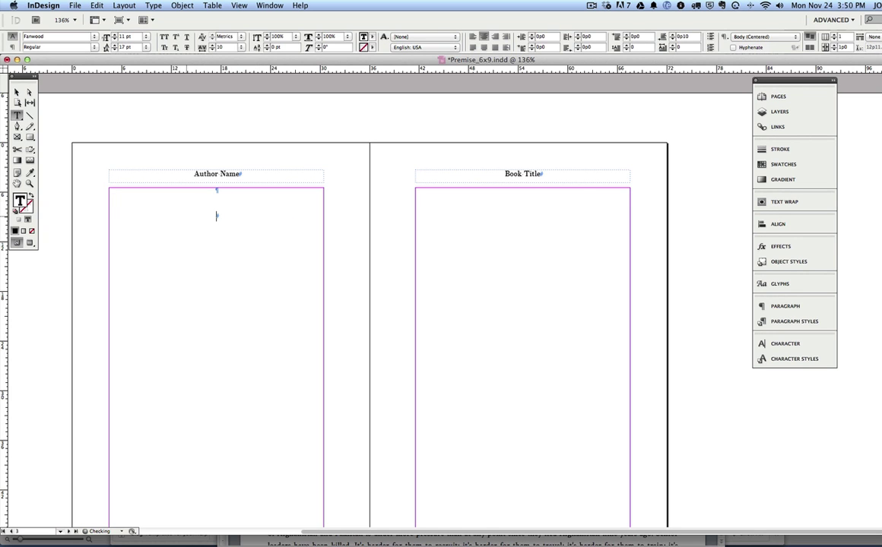
scroll(431, 237, "up", 15)
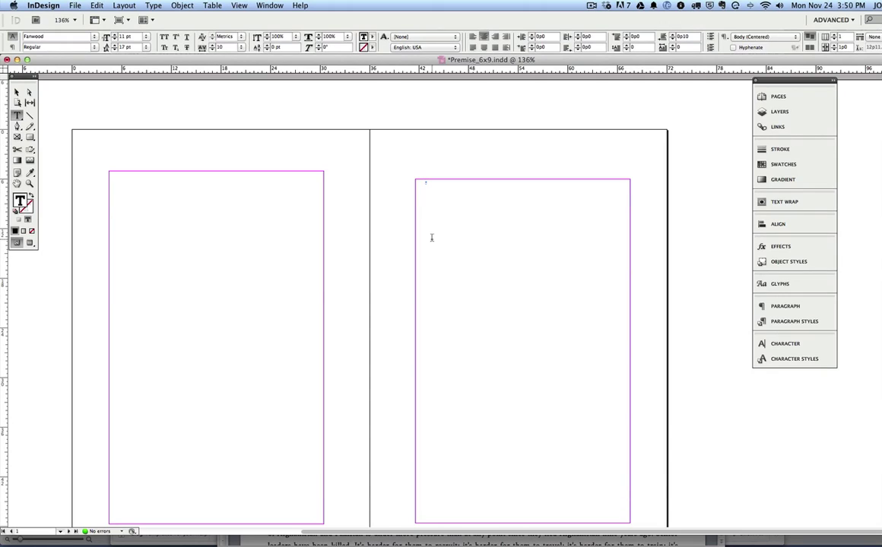
Check the paragraph styles list from the empty right-page frame, then select the frame and switch to Word.
left_click(430, 185)
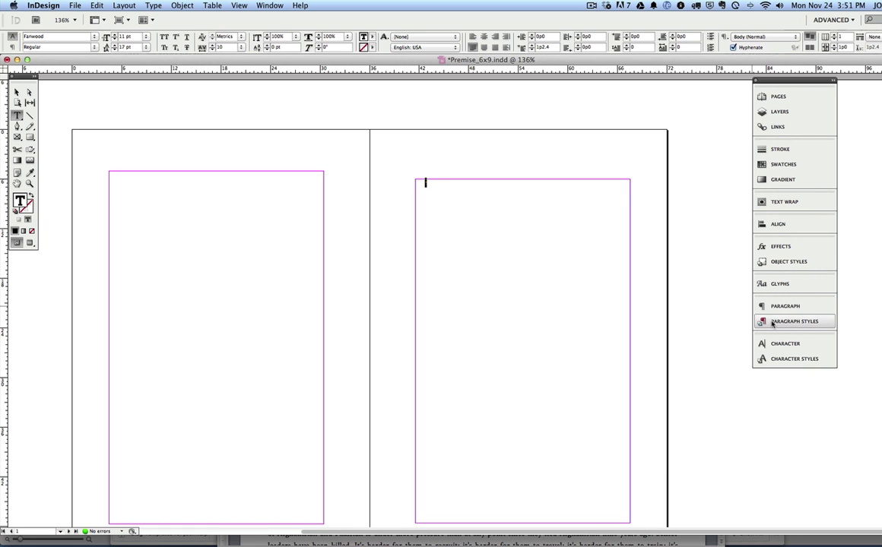
left_click(773, 322)
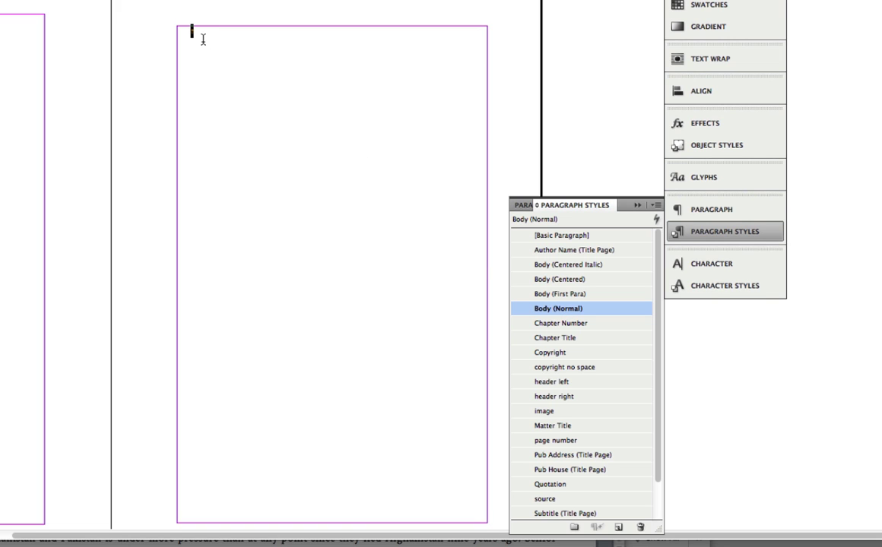
left_click(637, 205)
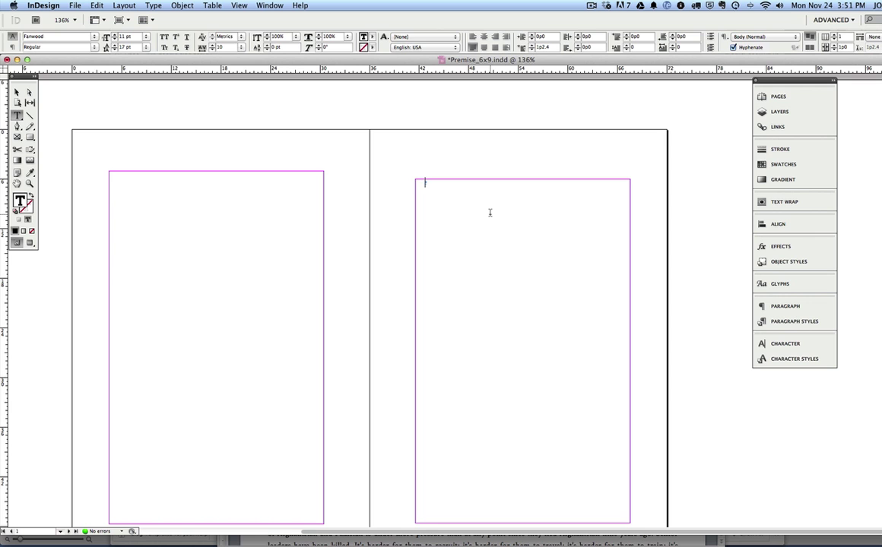
key("Escape")
key("super+Tab")
key("super+Tab")
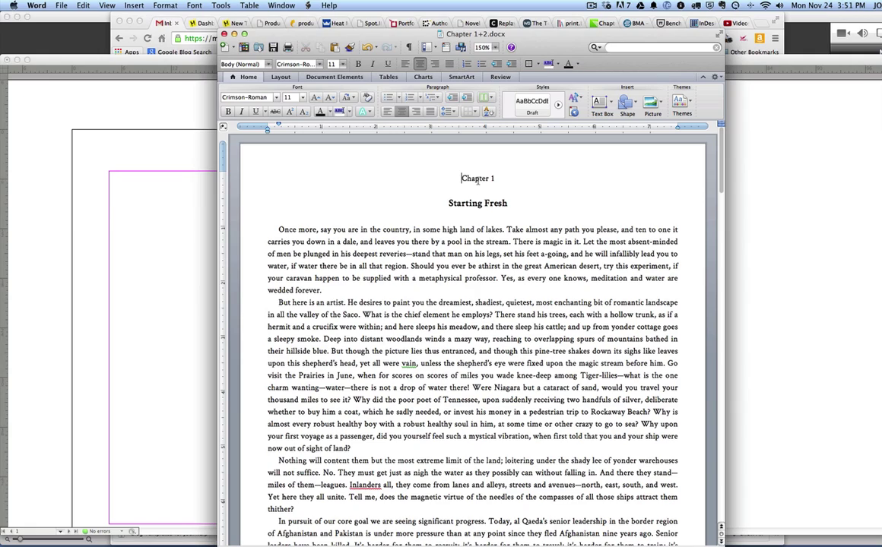
Scroll through Chapter 1 and Chapter 2 in Chapter 1+2.docx, then return to InDesign.
scroll(479, 241, "down", 10)
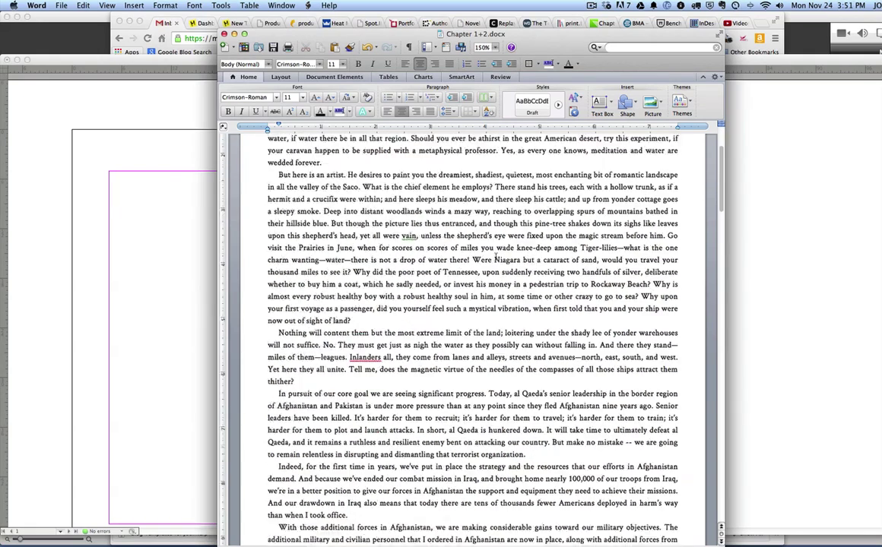
scroll(496, 257, "down", 5)
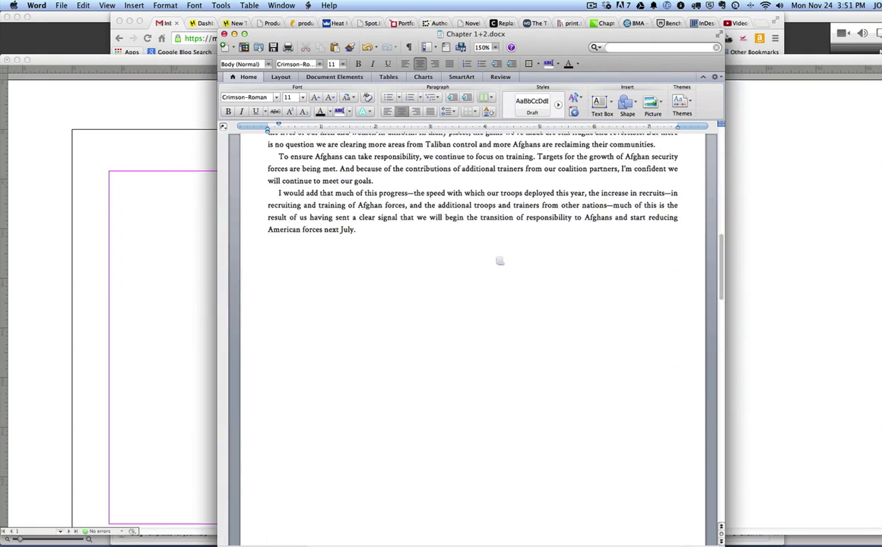
scroll(495, 256, "down", 8)
scroll(495, 257, "down", 10)
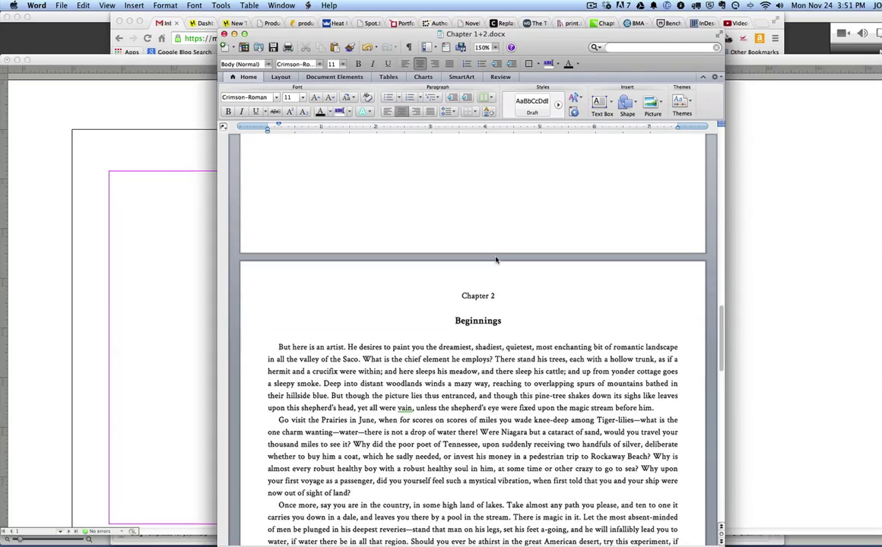
scroll(495, 256, "down", 15)
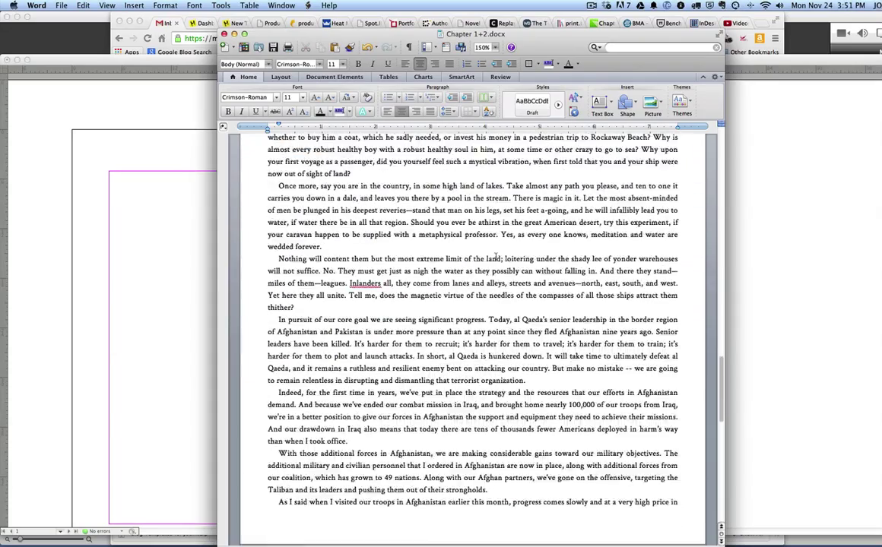
scroll(495, 256, "up", 15)
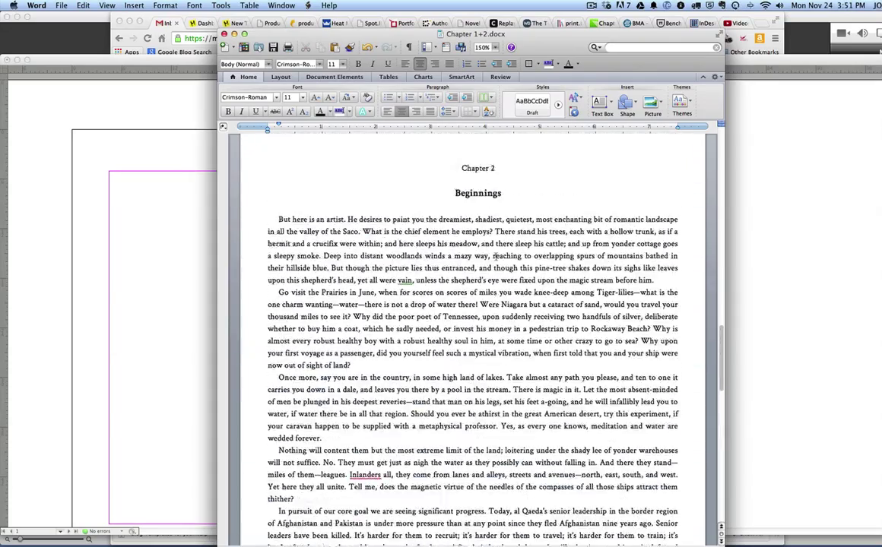
scroll(495, 256, "up", 3)
key("super+Tab")
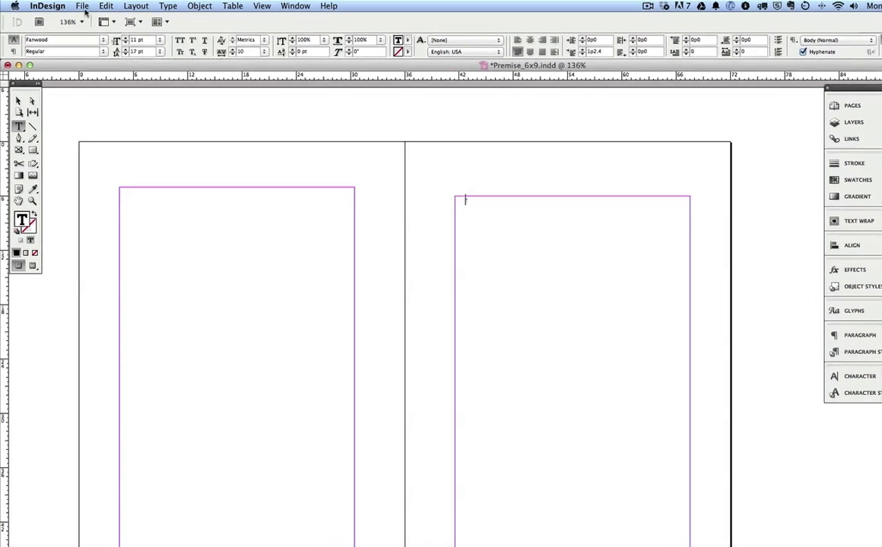
Place Chapter 1+2 from Working chapters into the right-page text frame, replacing the selected item.
left_click(82, 7)
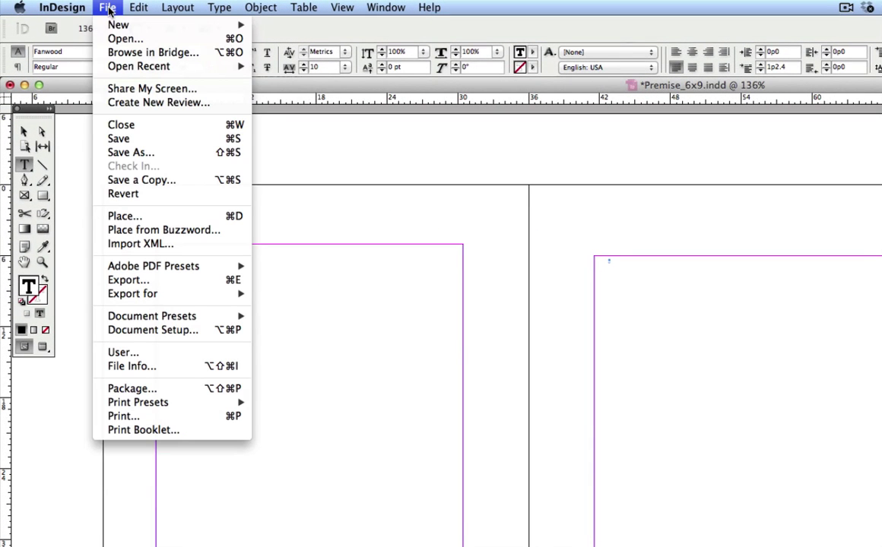
left_click(120, 216)
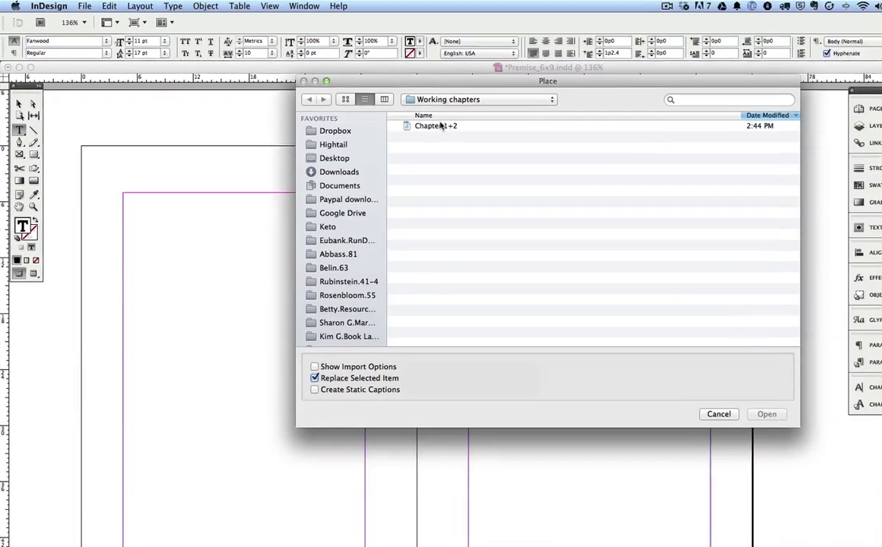
left_click(549, 159)
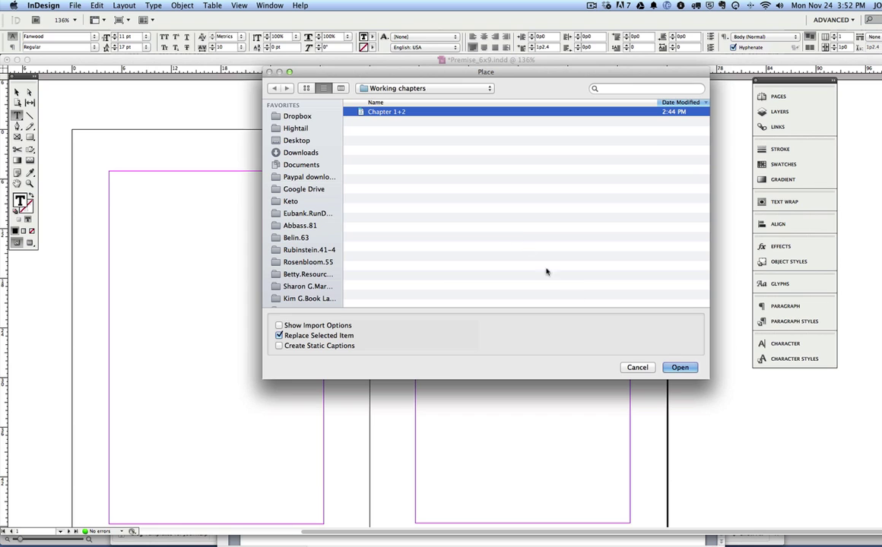
left_click(679, 366)
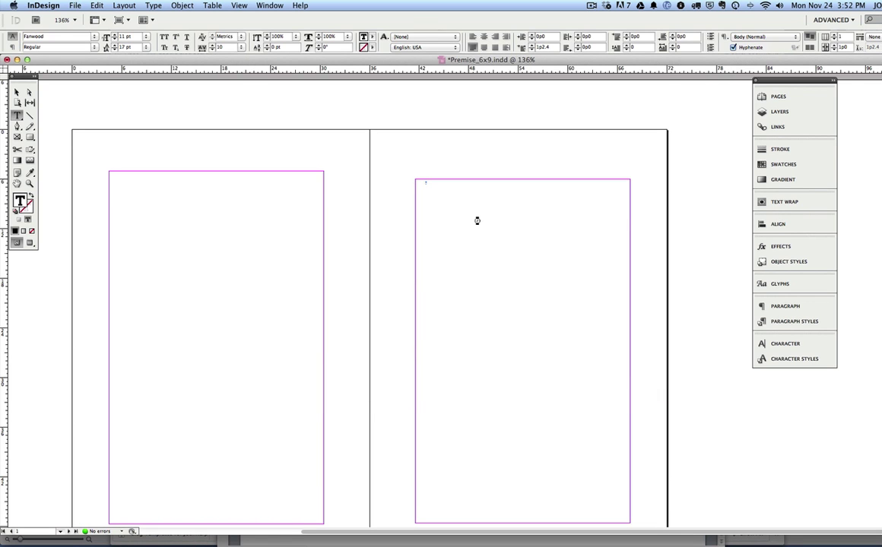
left_click(478, 221)
scroll(478, 220, "down", 3)
scroll(478, 220, "down", 4)
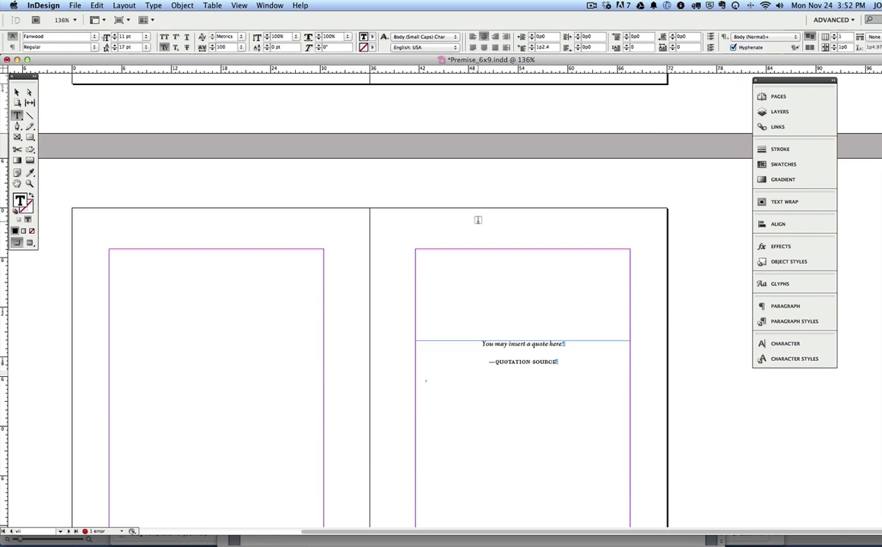
scroll(477, 221, "up", 2)
scroll(478, 221, "down", 10)
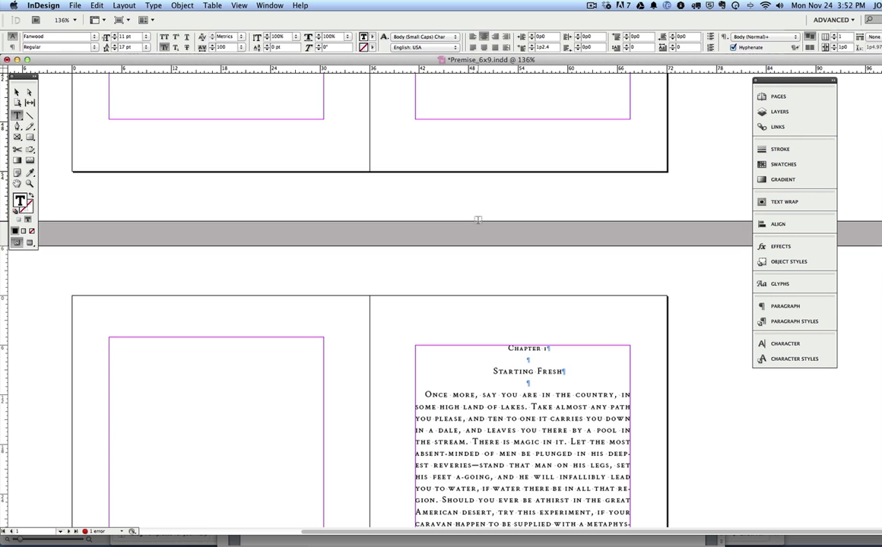
scroll(478, 220, "down", 6)
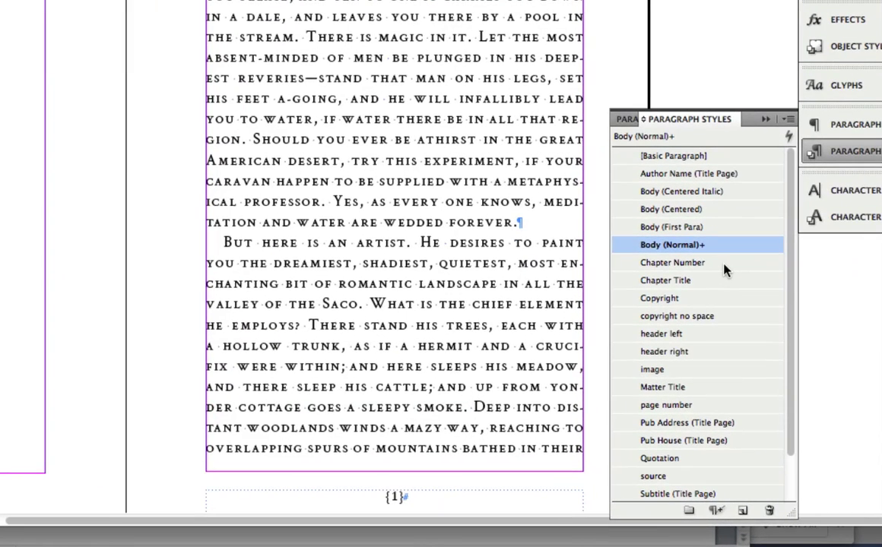
Browse the Paragraph and Character Styles lists to confirm the placed text uses Body (Normal)+.
scroll(665, 267, "down", 3)
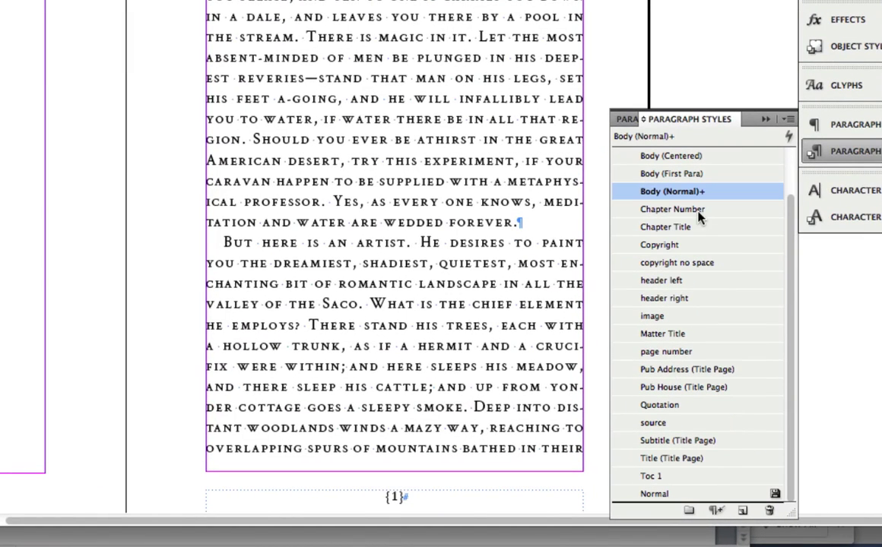
scroll(669, 395, "up", 3)
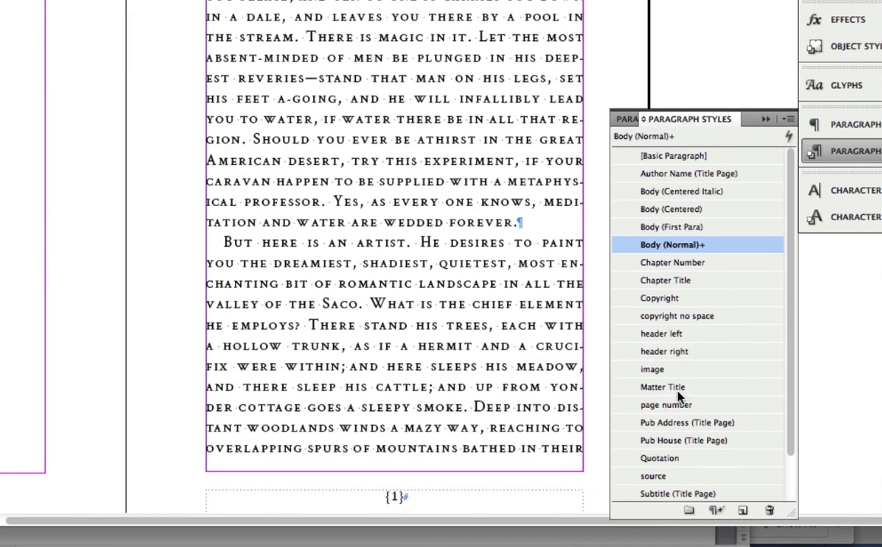
left_click(844, 219)
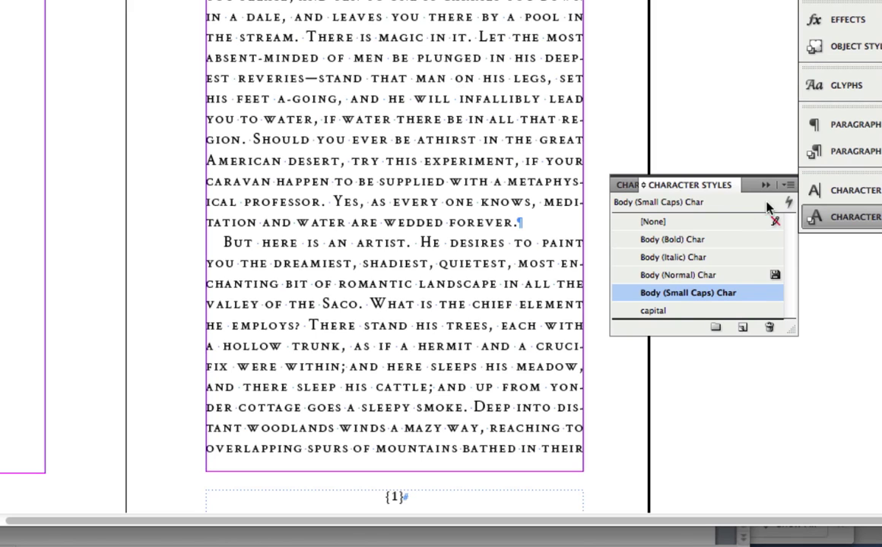
left_click(848, 156)
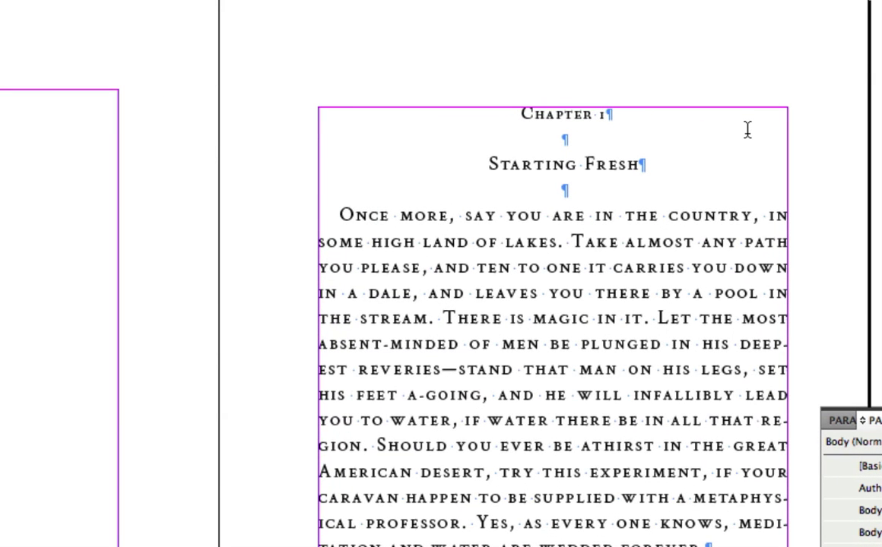
Change the 'Chapter 1' heading to '{ 1 }'.
key("Right")
key("Right")
key("Right")
key("Right")
key("shift+Left")
key("shift+Left")
key("shift+Left")
key("shift+Left")
key("shift+Left")
key("shift+Left")
key("shift+Left")
key("shift+Left")
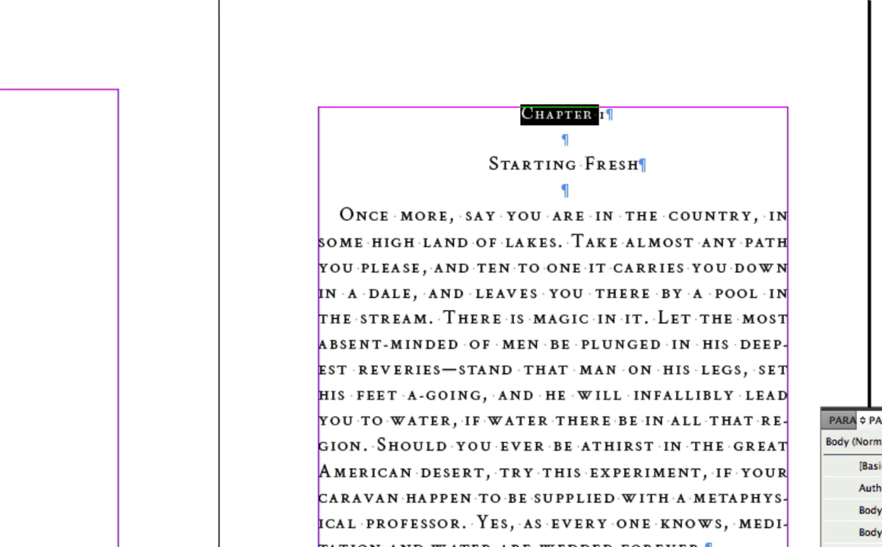
key("BackSpace")
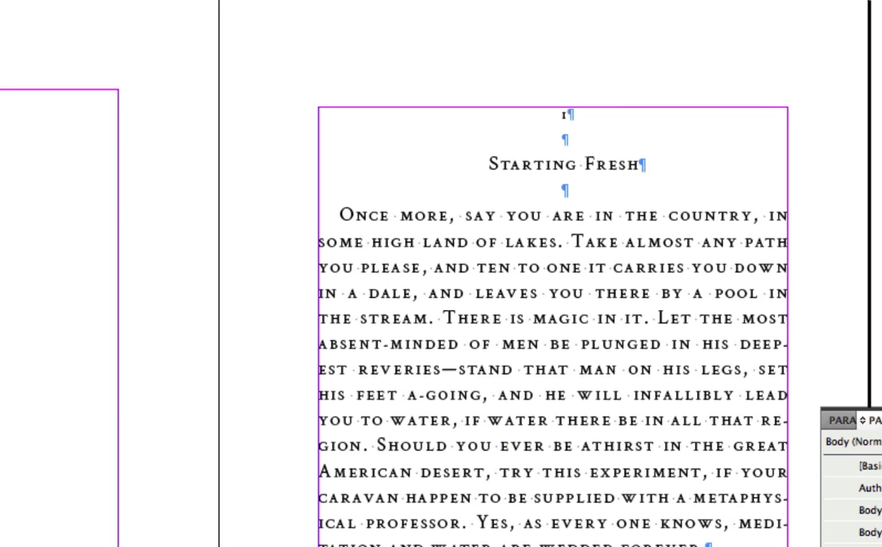
type("{")
key("Right")
type("}")
Remove the empty paragraphs around 'Starting Fresh' and check the end of the { 1 } line.
key("Delete")
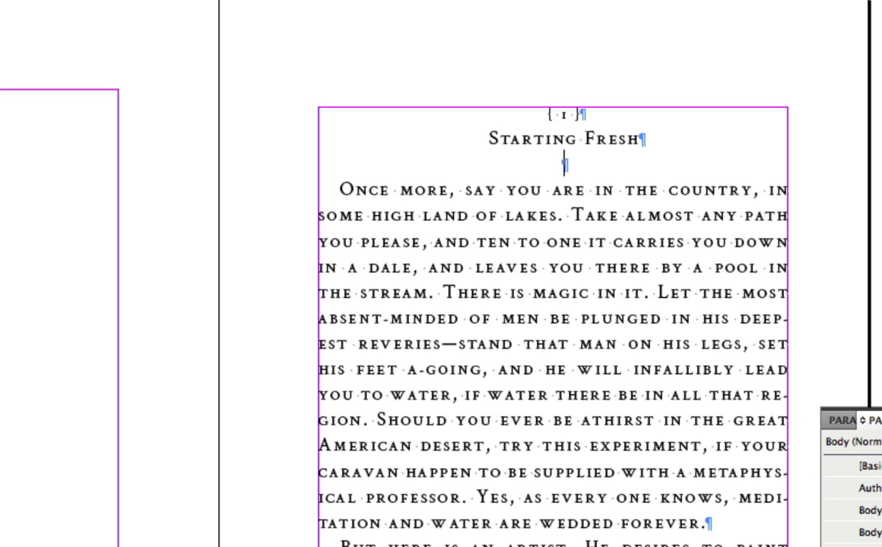
key("Delete")
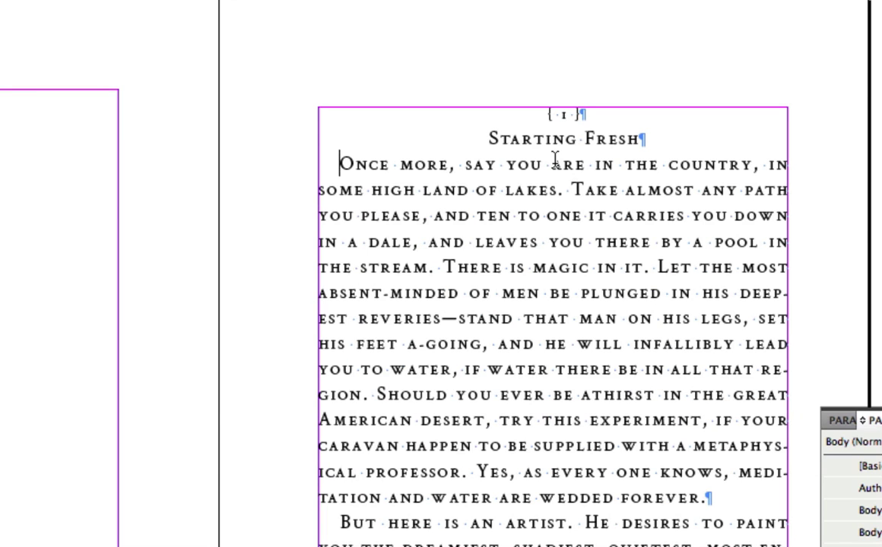
left_click(585, 115)
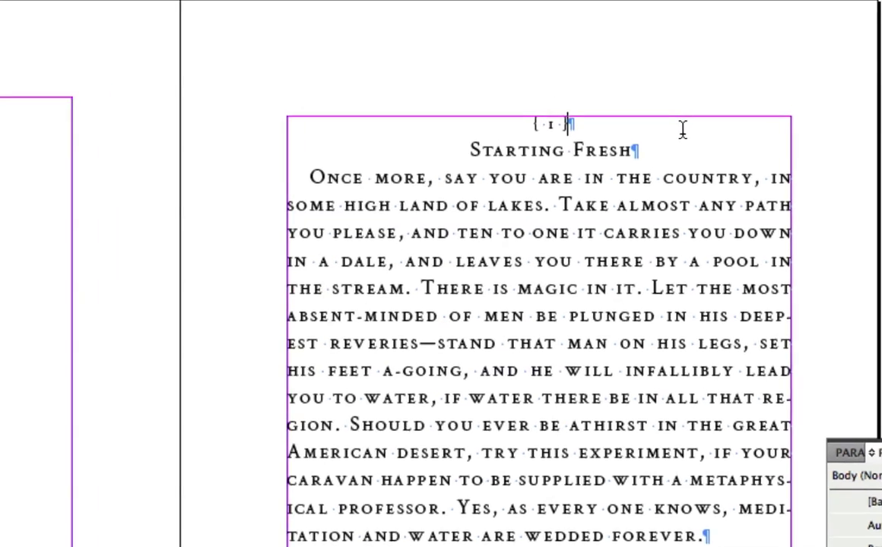
key("shift+Right")
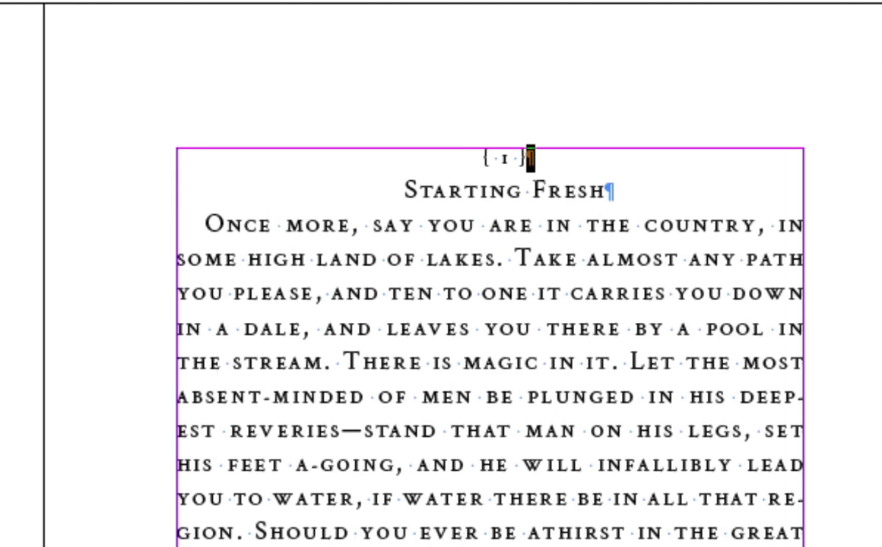
key("Left")
key("Left")
key("Left")
key("Left")
key("Left")
key("Left")
key("Right")
key("Right")
key("Right")
key("Right")
key("Right")
key("Left")
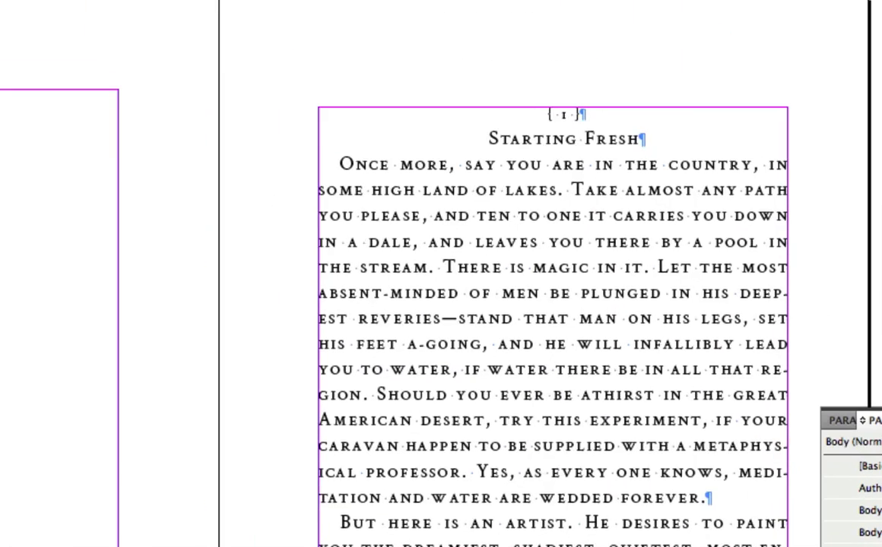
Style the { 1 } line with Chapter Number and place the cursor in the Starting Fresh title.
left_click(676, 263, "alt+shift")
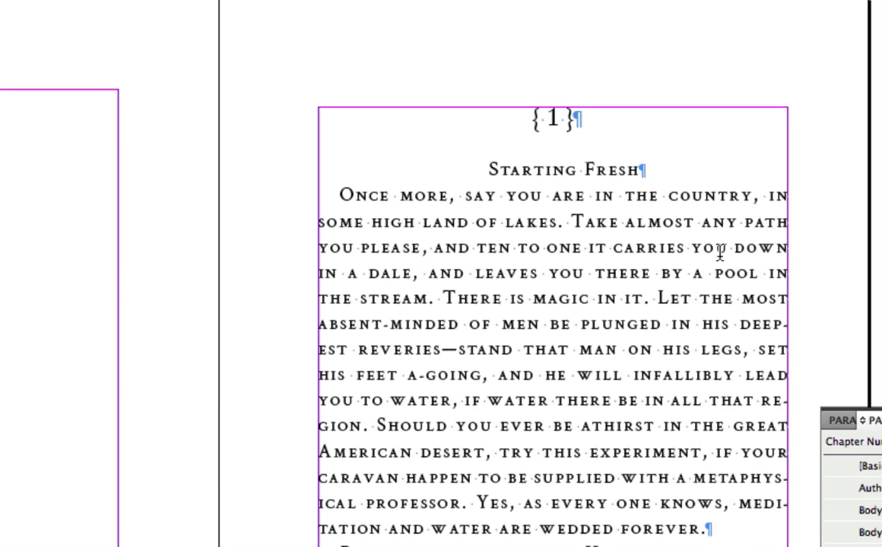
left_click(554, 169)
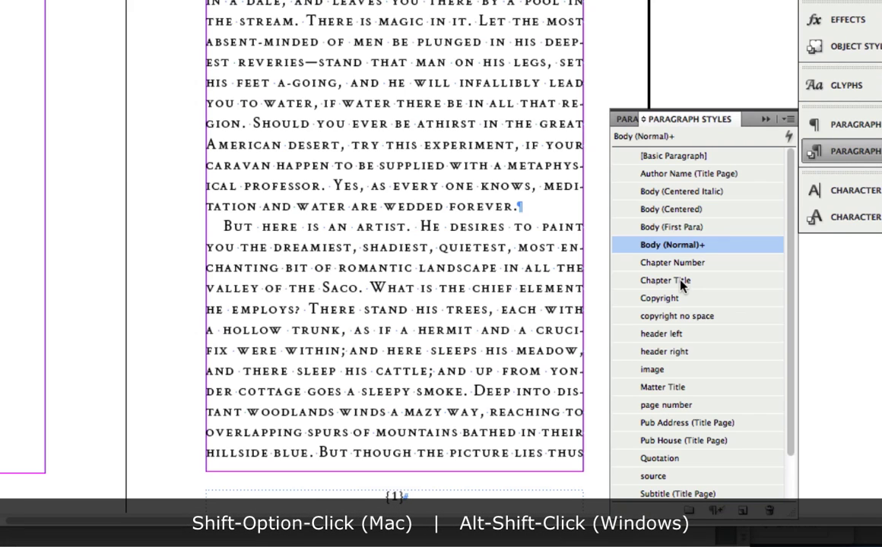
Alt-Shift-click Chapter Title in Paragraph Styles to restyle the 'Starting Fresh' line.
left_click(681, 281, "alt+shift")
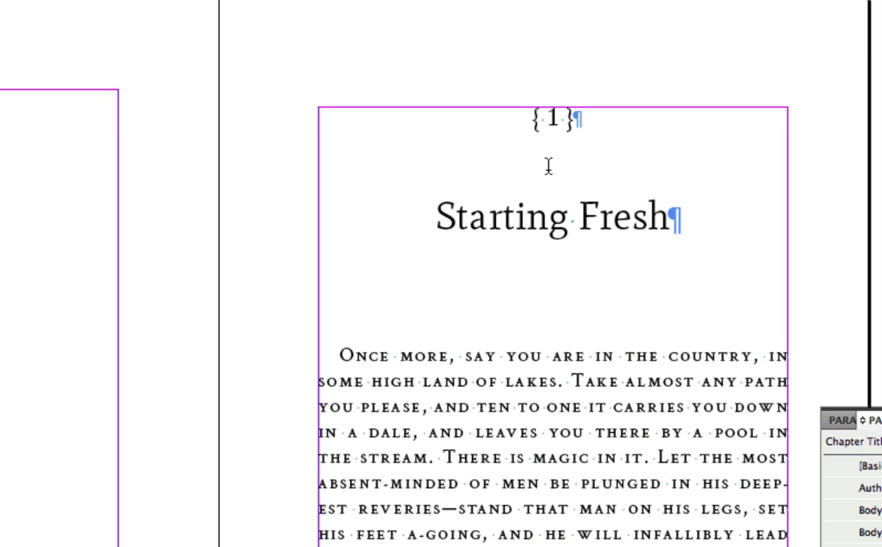
Apply Body (First Para) to the opening paragraph, giving it a drop-cap O with small-caps lead-in.
left_click(529, 379)
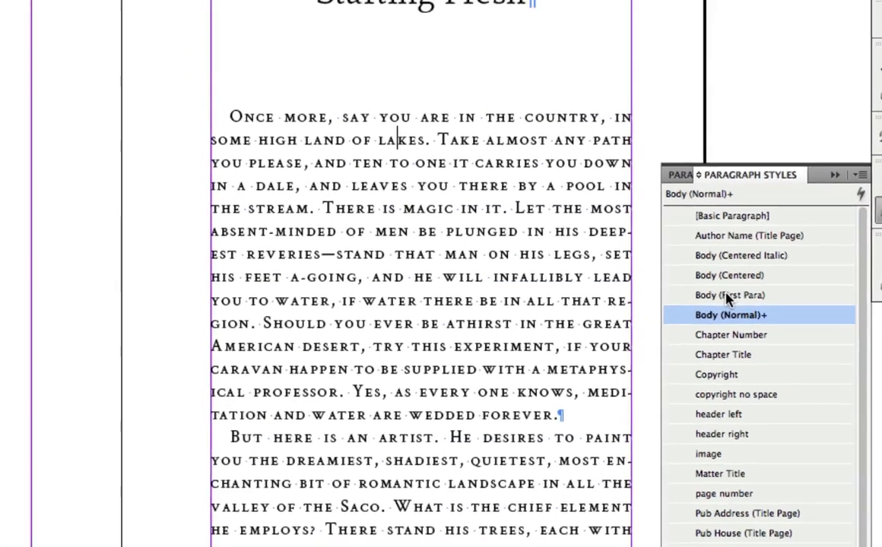
left_click(669, 230, "alt+shift")
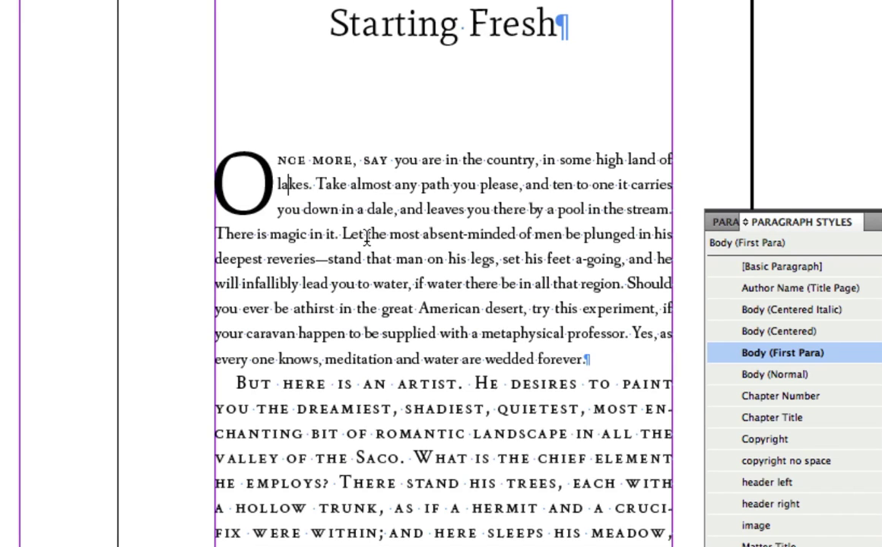
left_click(755, 354)
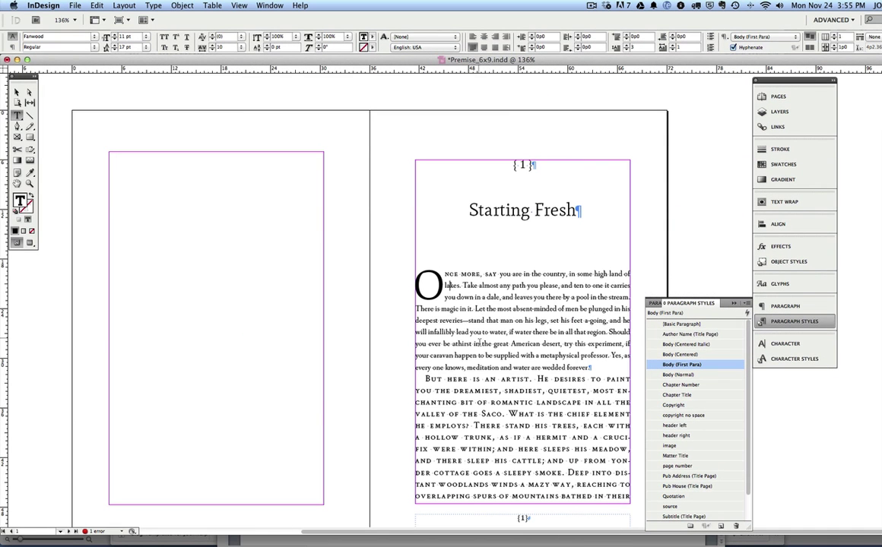
Select the rest of chapter 1's body text and apply Body (Normal), clearing overrides.
left_click(489, 378)
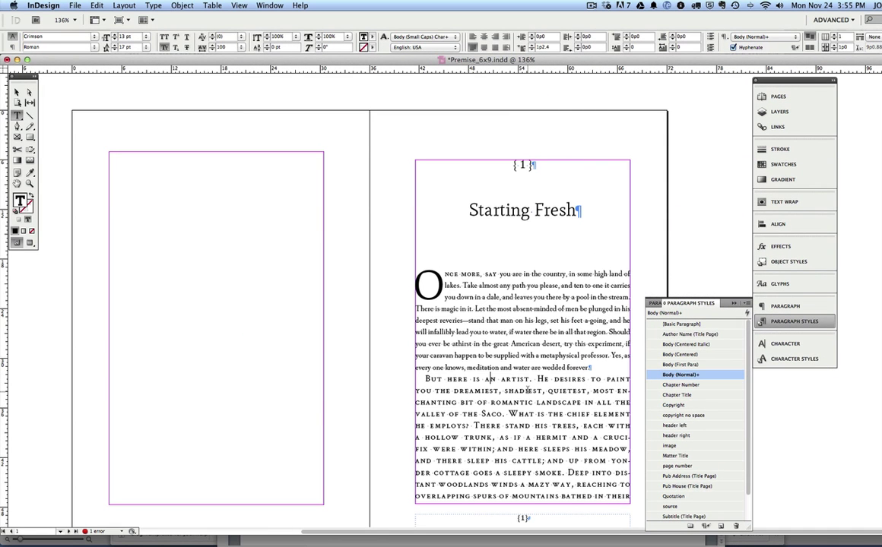
scroll(527, 390, "down", 15)
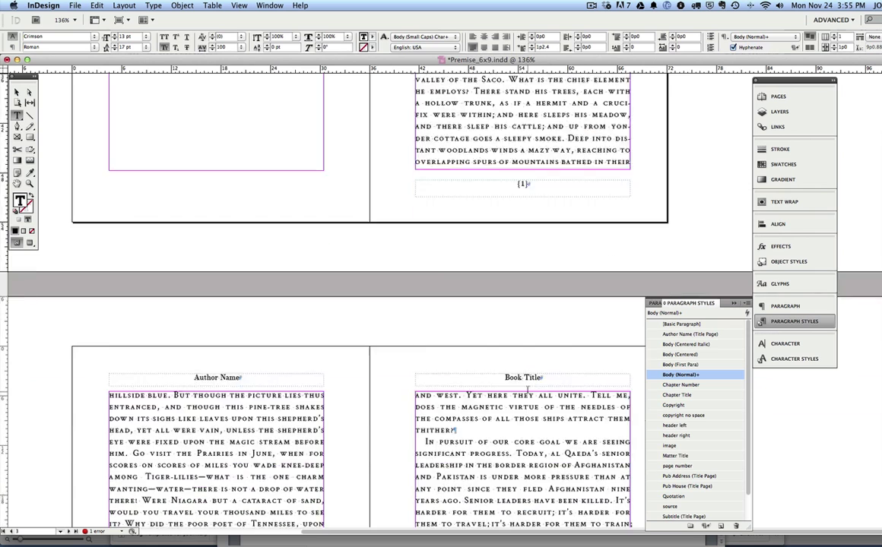
scroll(527, 390, "down", 5)
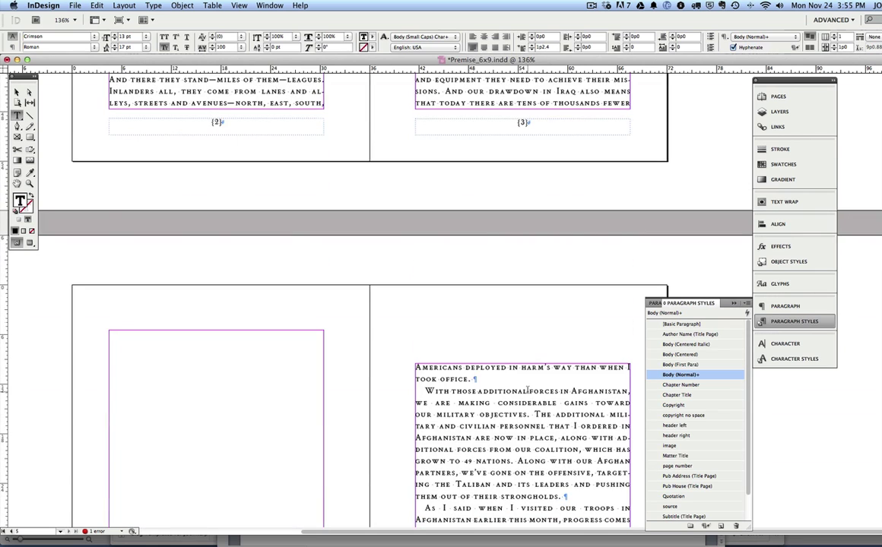
scroll(527, 390, "down", 5)
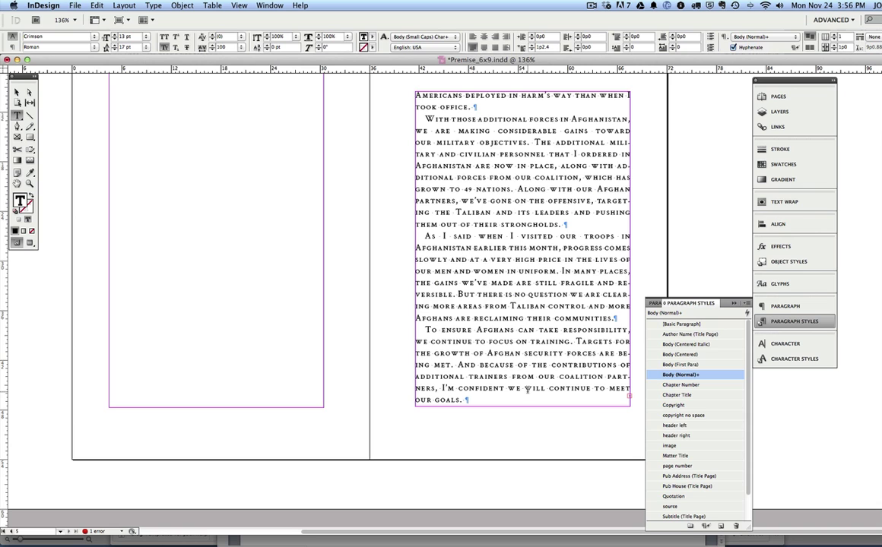
key("super+shift+Home")
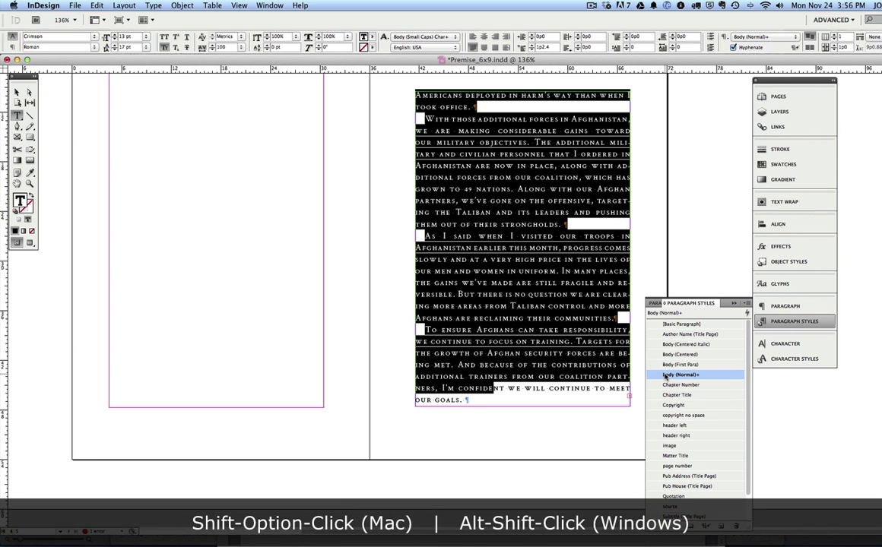
left_click(665, 375, "alt+shift")
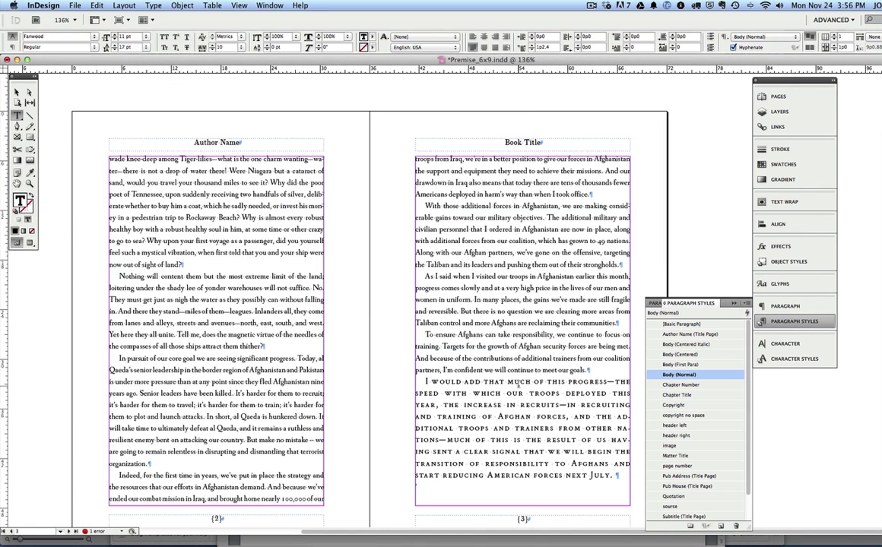
Reapply Body (Normal) to the last small-caps paragraph, then scroll down to Chapter 2.
left_click(471, 348)
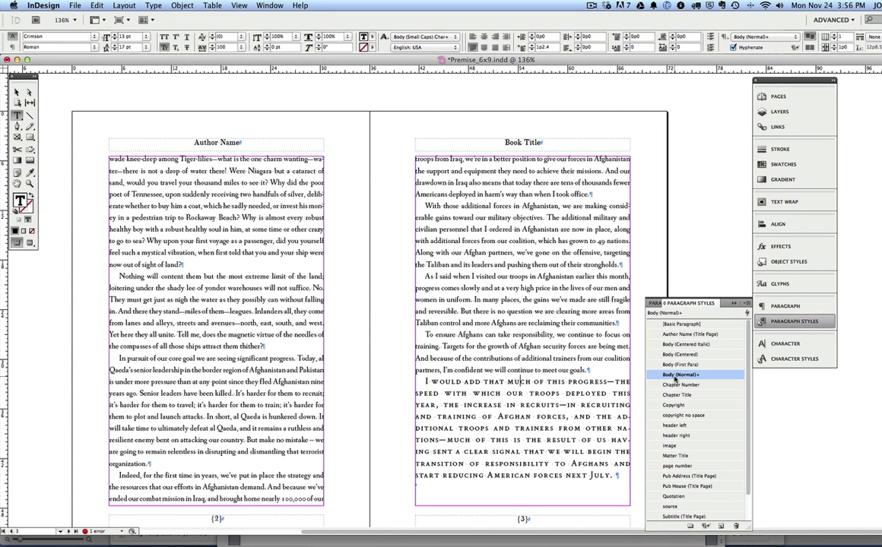
left_click(676, 375, "alt+shift")
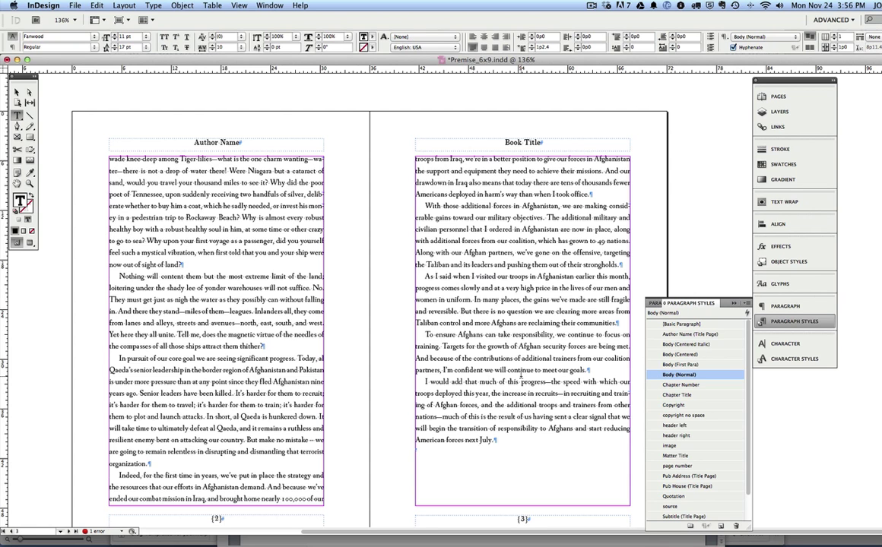
scroll(520, 377, "up", 10)
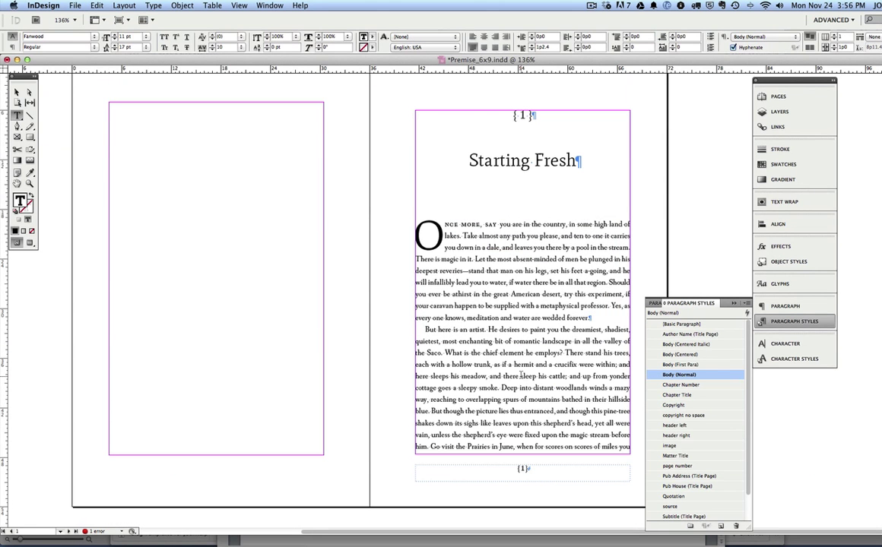
scroll(520, 376, "down", 10)
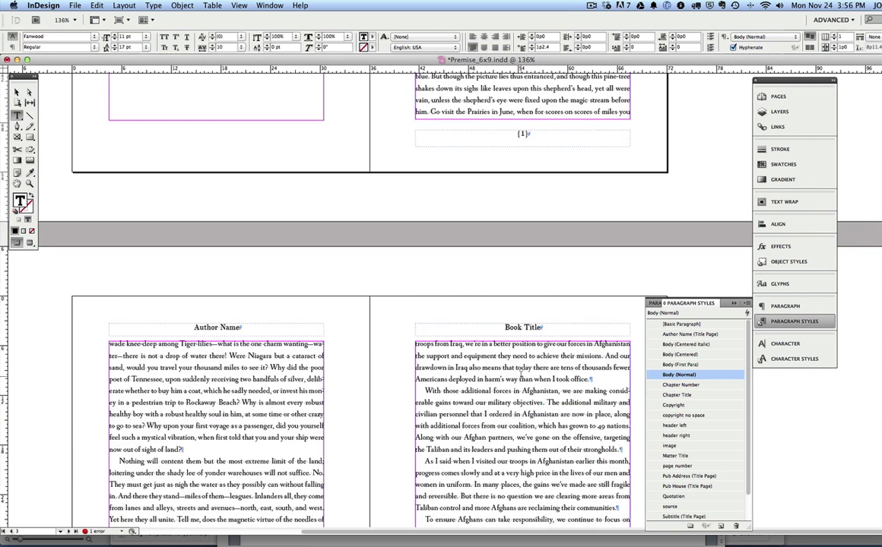
scroll(520, 376, "down", 2)
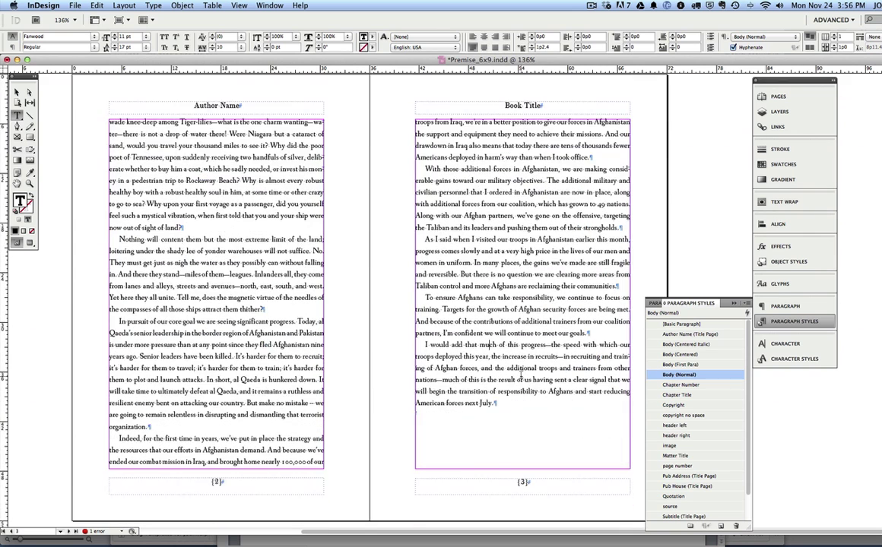
scroll(521, 387, "down", 3)
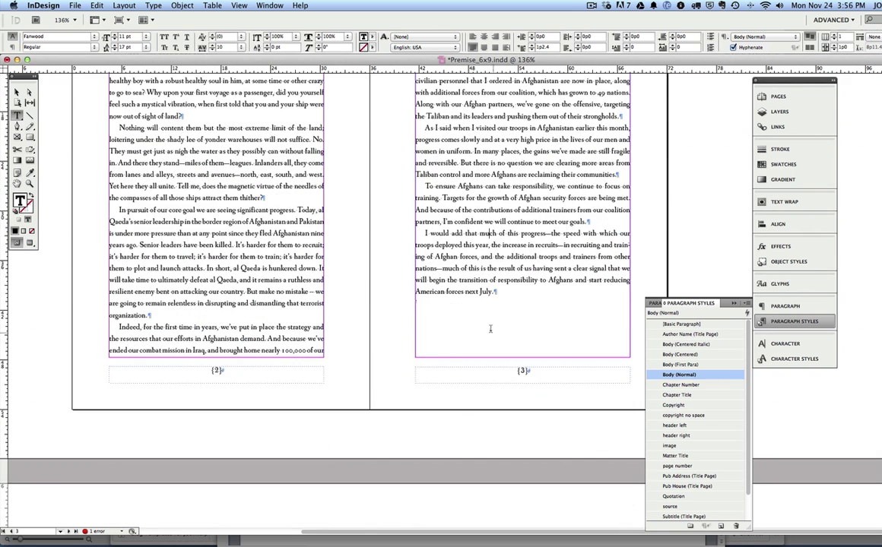
scroll(487, 325, "down", 4)
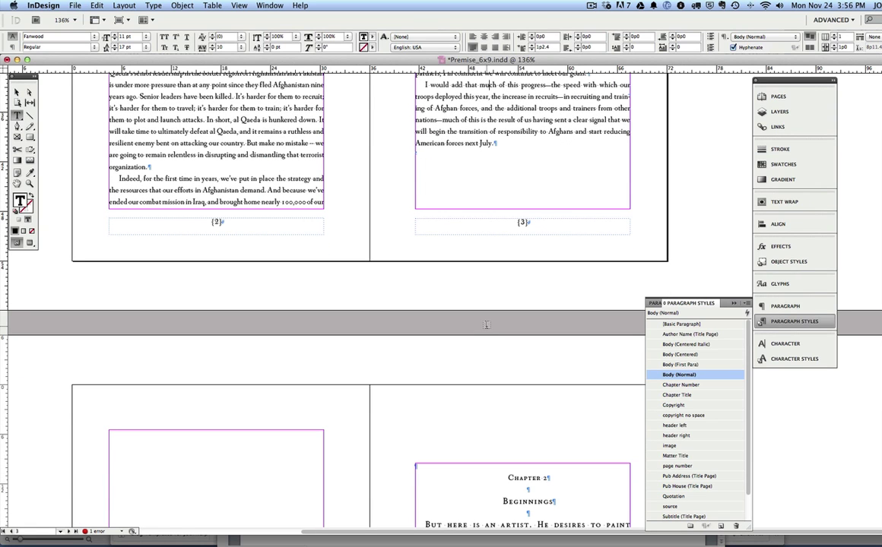
scroll(487, 325, "down", 3)
scroll(486, 326, "down", 3)
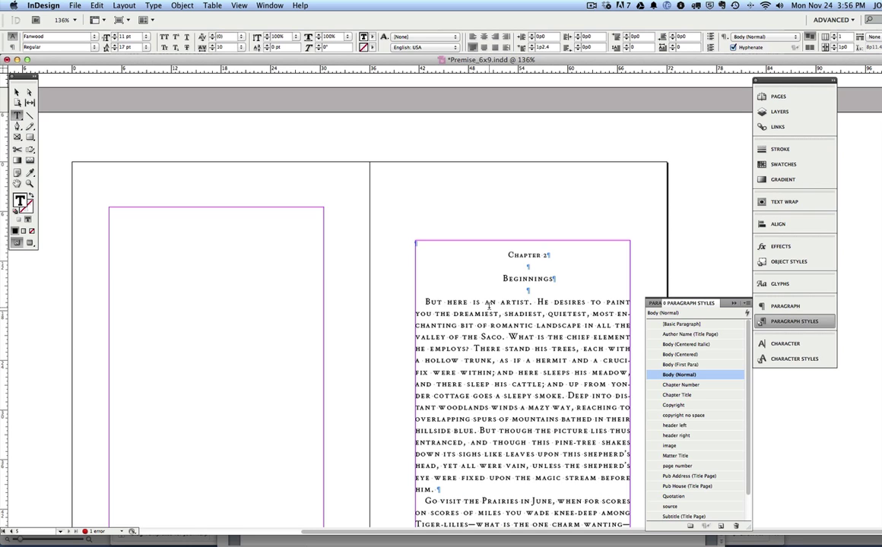
scroll(489, 305, "up", 2)
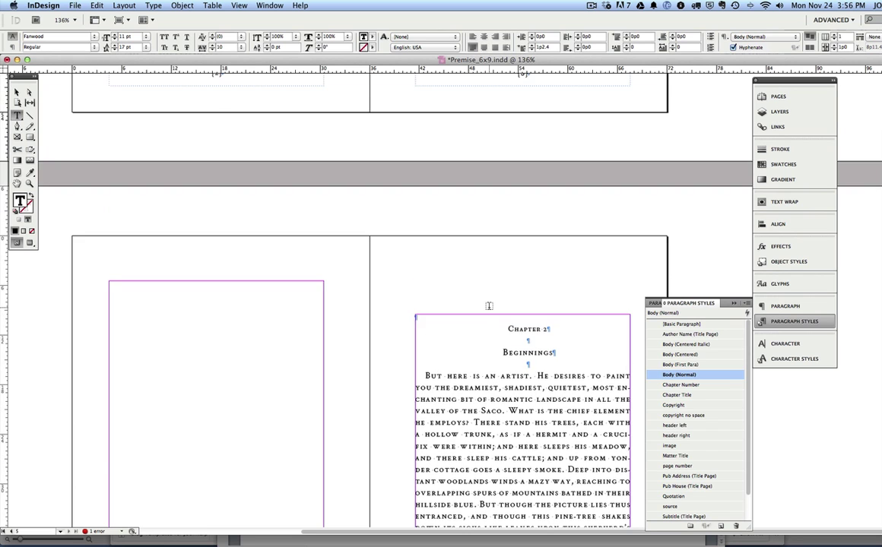
scroll(489, 306, "up", 5)
scroll(489, 306, "down", 4)
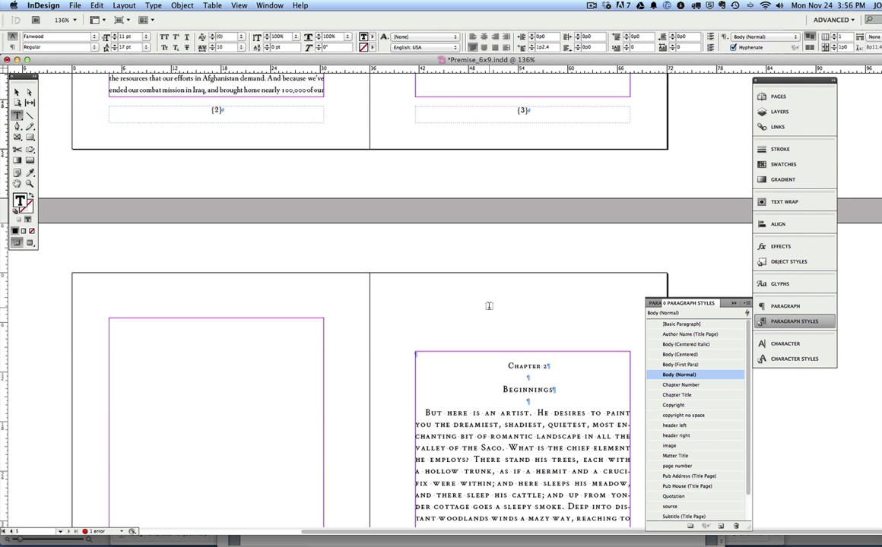
scroll(489, 305, "down", 3)
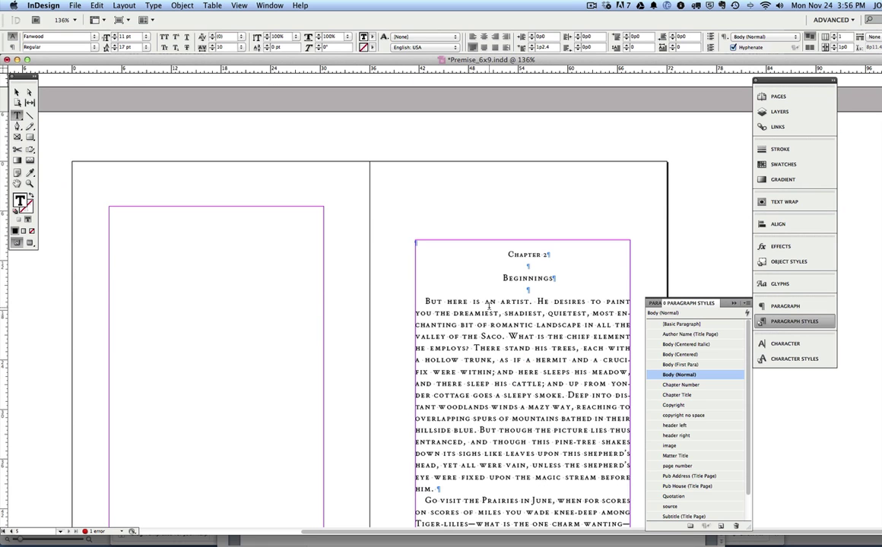
scroll(489, 306, "up", 12)
scroll(489, 305, "down", 8)
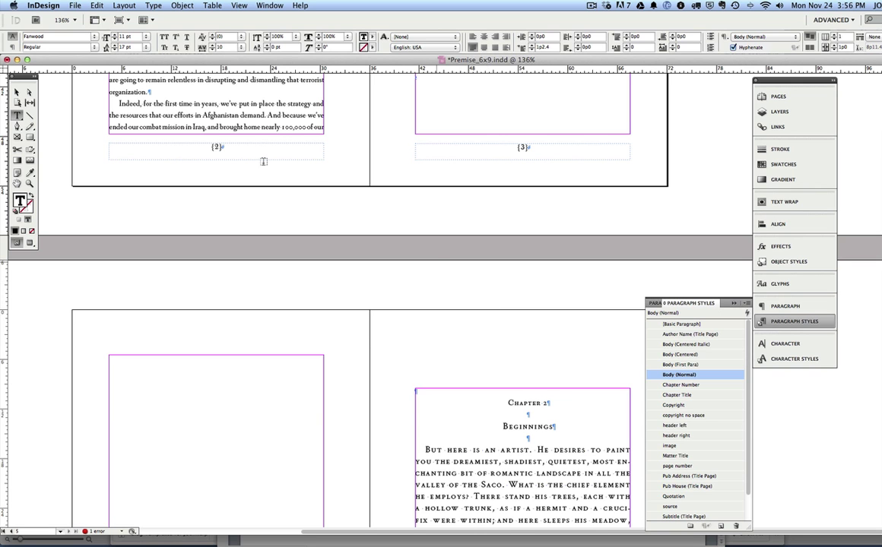
Select the page 3 text frame and load its Chapter 2 story for placing.
left_click(15, 92)
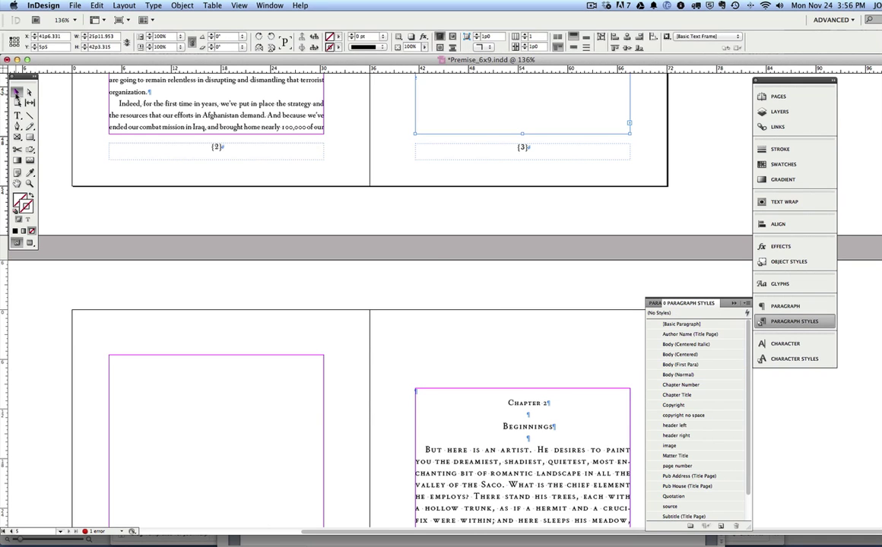
left_click(628, 126)
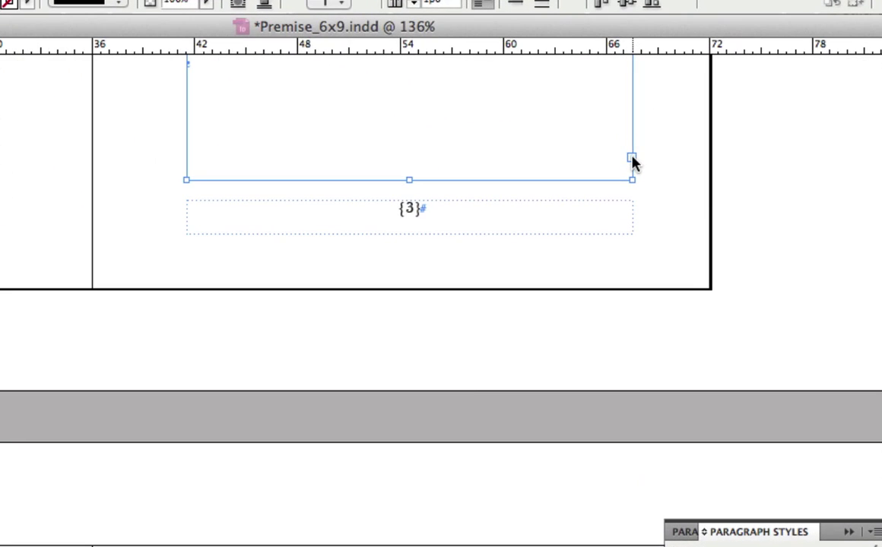
scroll(582, 144, "up", 3)
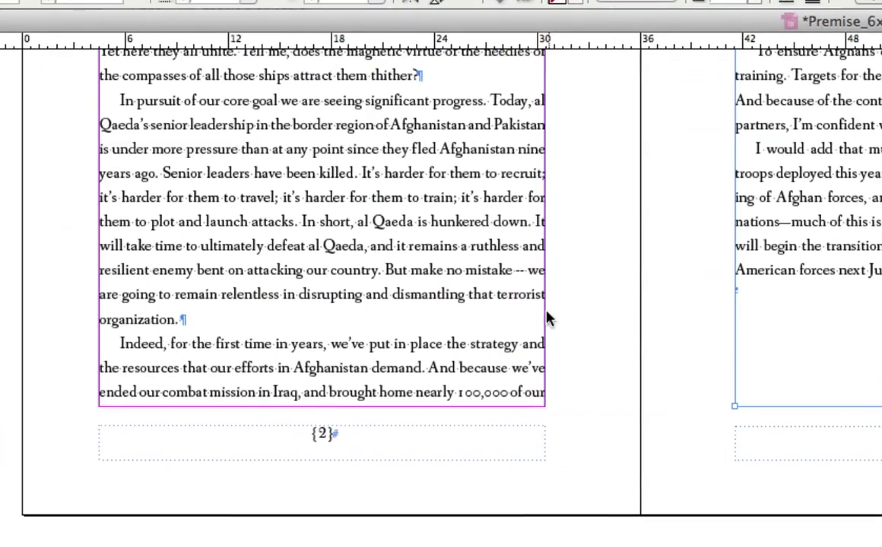
left_click(478, 288)
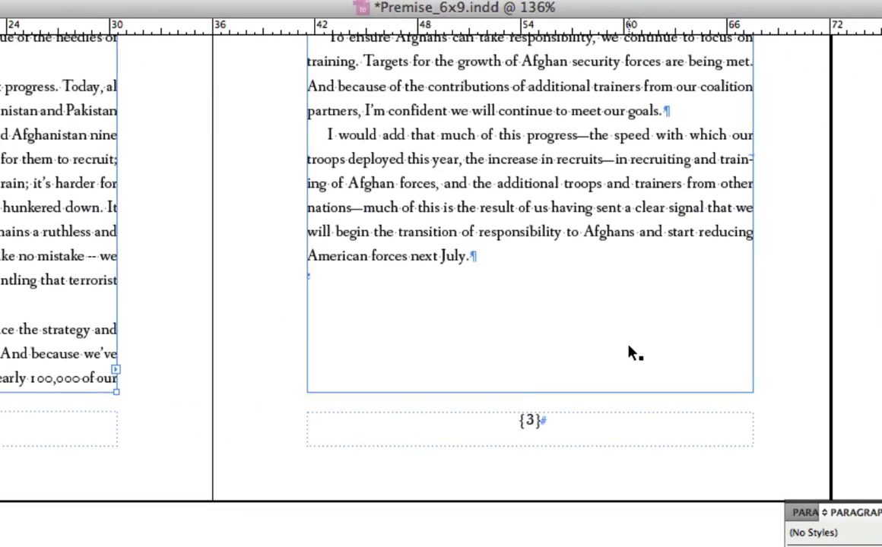
left_click(684, 362)
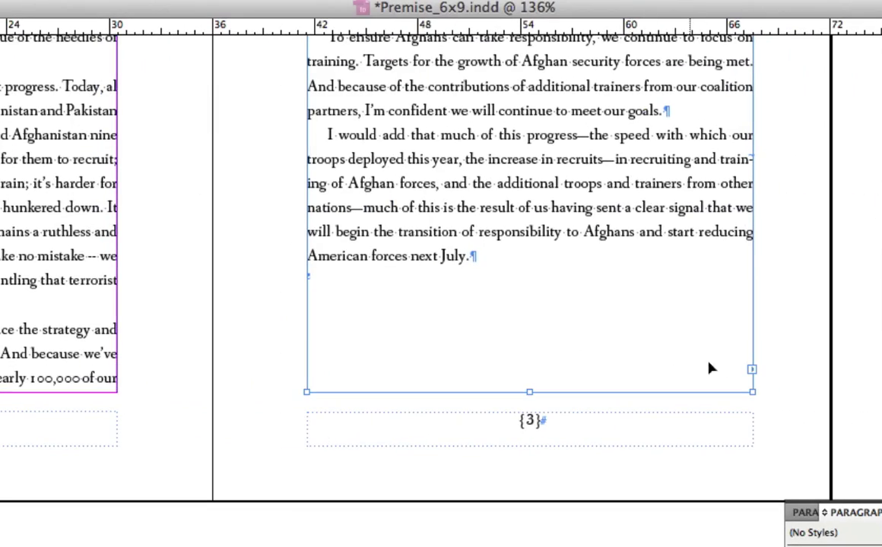
left_click(751, 371)
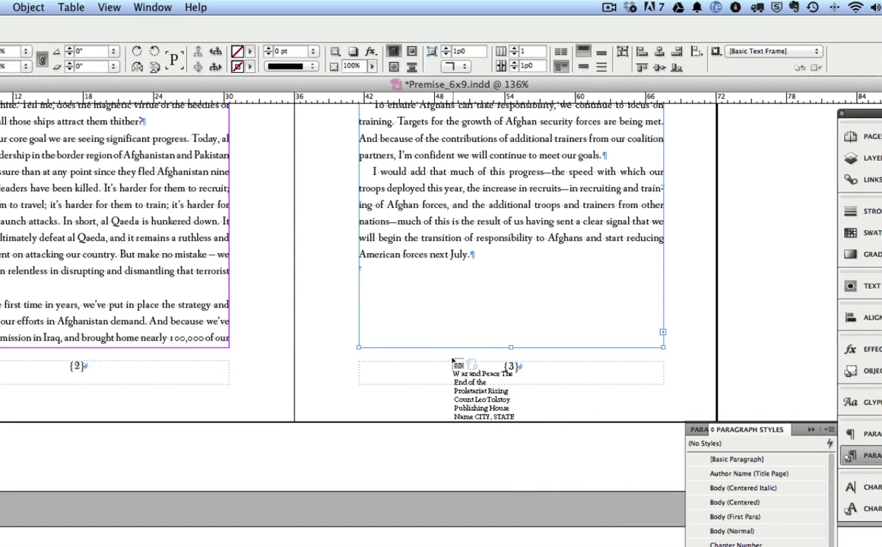
Flow the Chapter 2 story into the empty left-page frame, continuing onto the facing page.
scroll(421, 351, "down", 5)
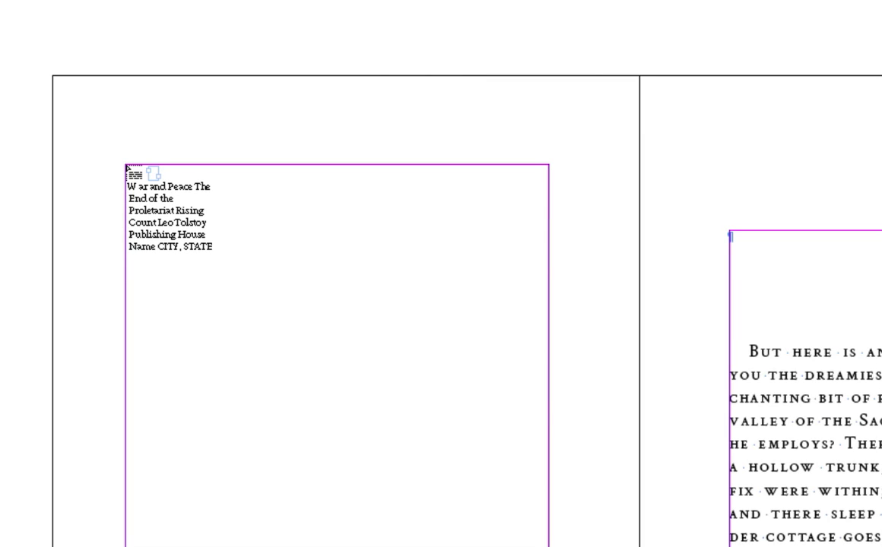
left_click(130, 170)
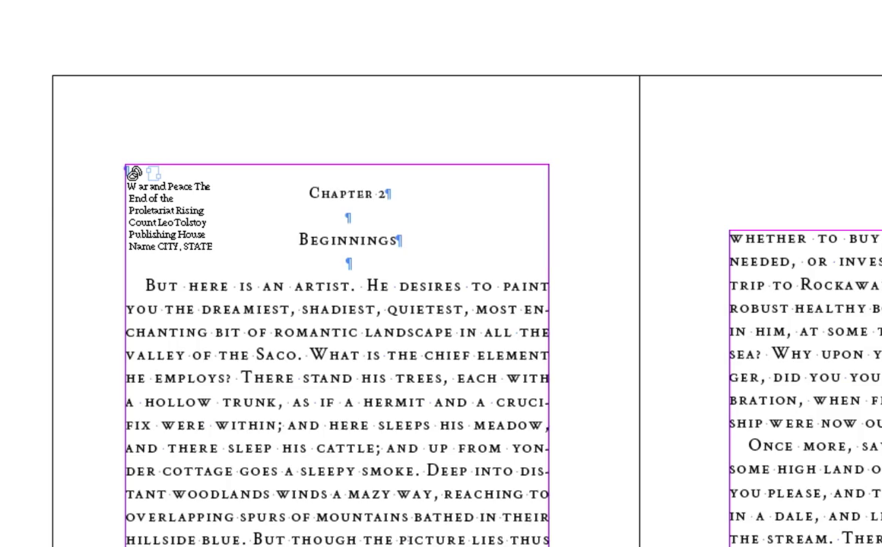
scroll(419, 215, "up", 3)
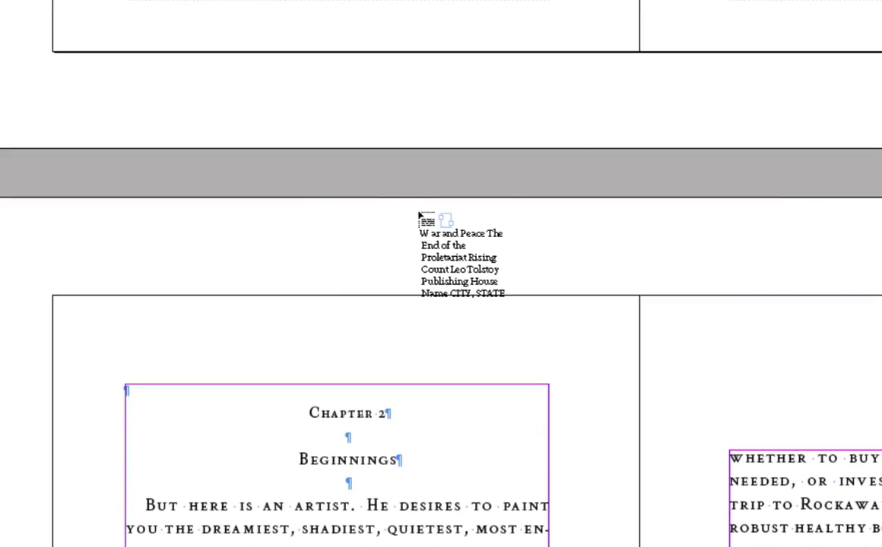
scroll(687, 157, "up", 5)
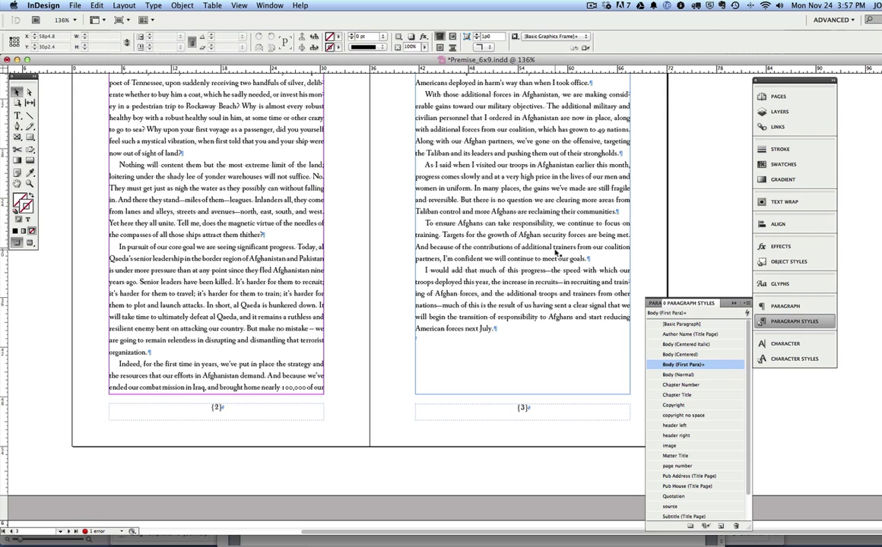
scroll(557, 253, "down", 5)
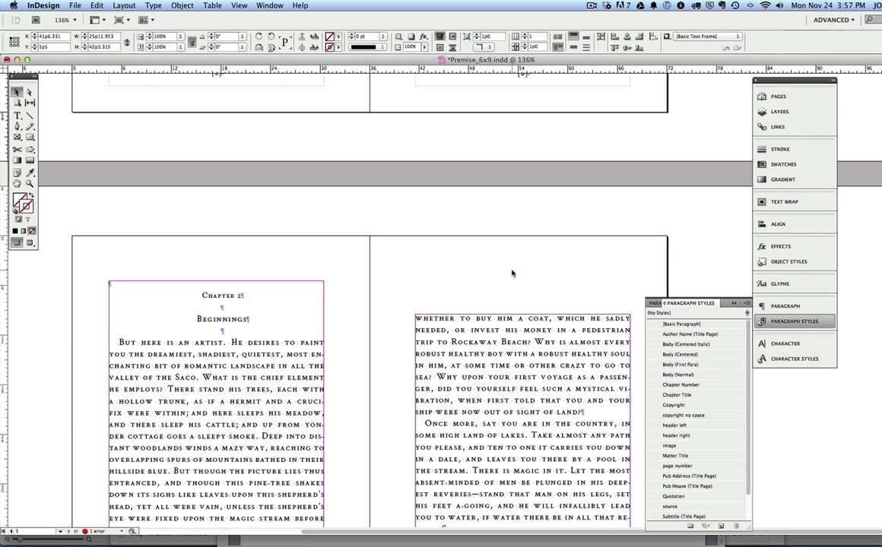
left_click(229, 313)
scroll(330, 227, "down", 3)
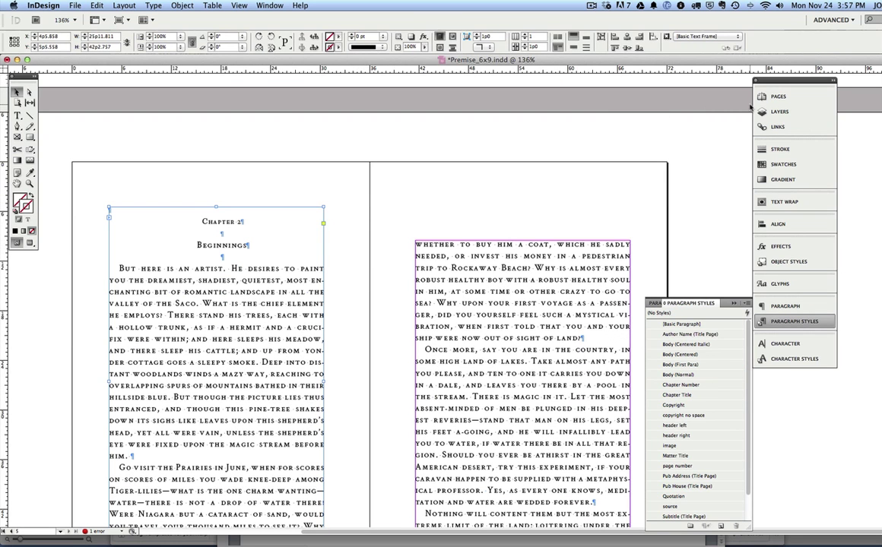
Show the Pages panel and select the A-Text Master, then the C-Chapter Open master.
left_click(774, 97)
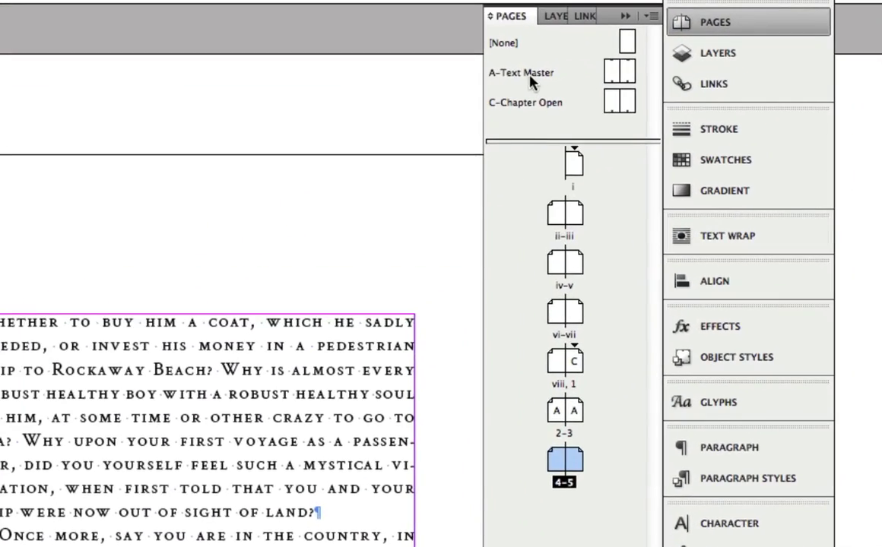
left_click(521, 76)
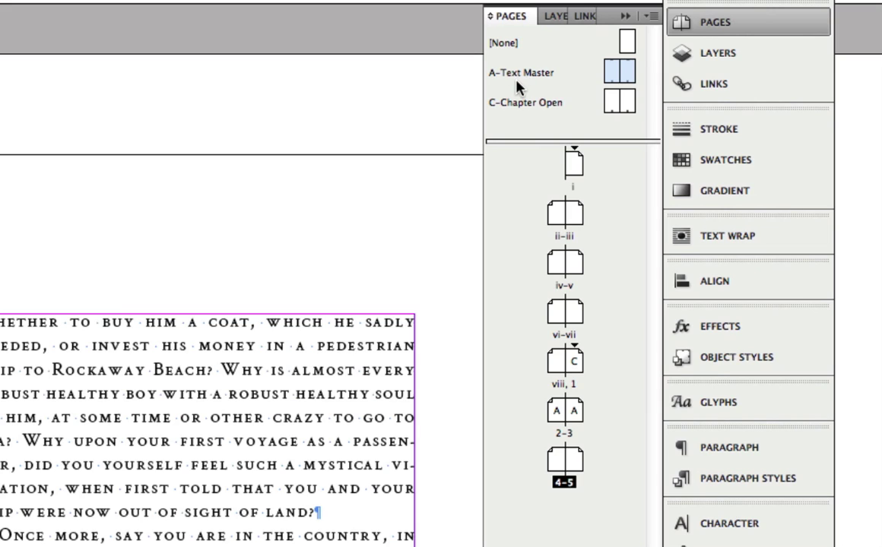
left_click(515, 105)
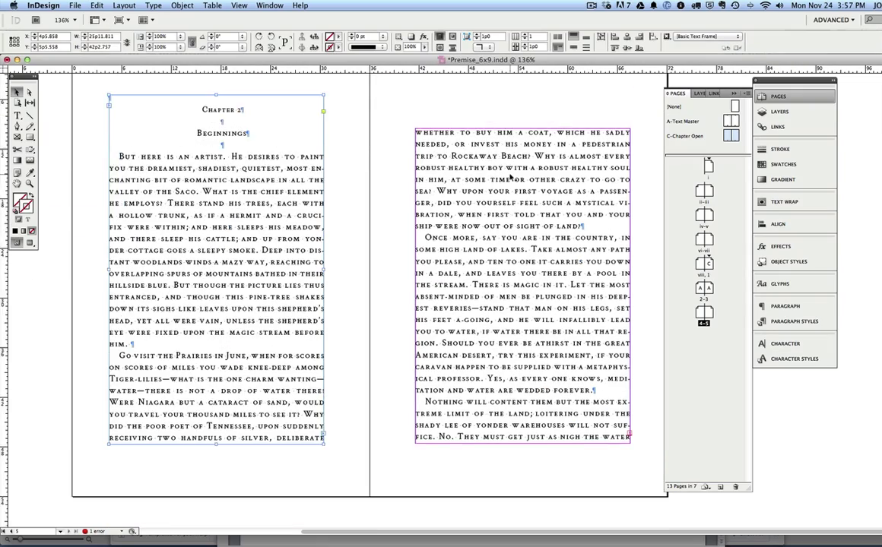
scroll(510, 176, "up", 2)
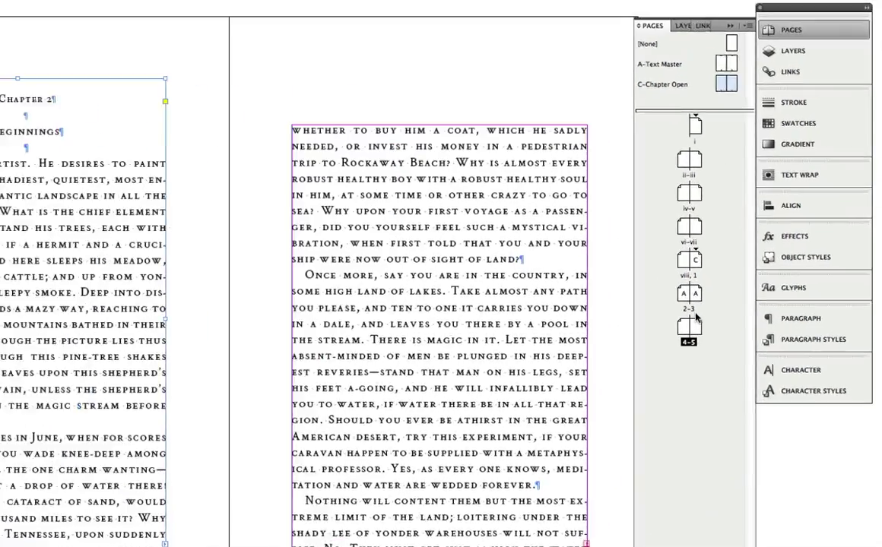
Apply the C-Chapter Open master to page 4 and lower its text frame's top edge slightly.
left_click(687, 328)
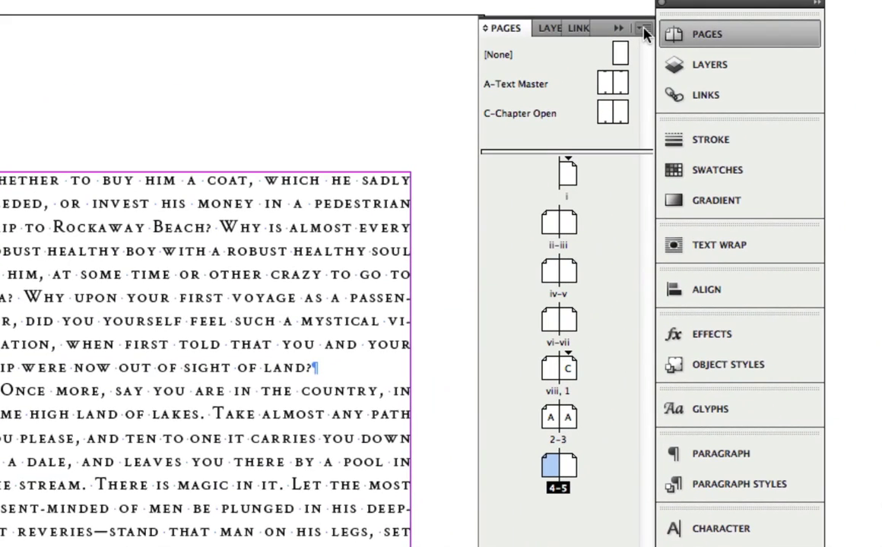
left_click(644, 32)
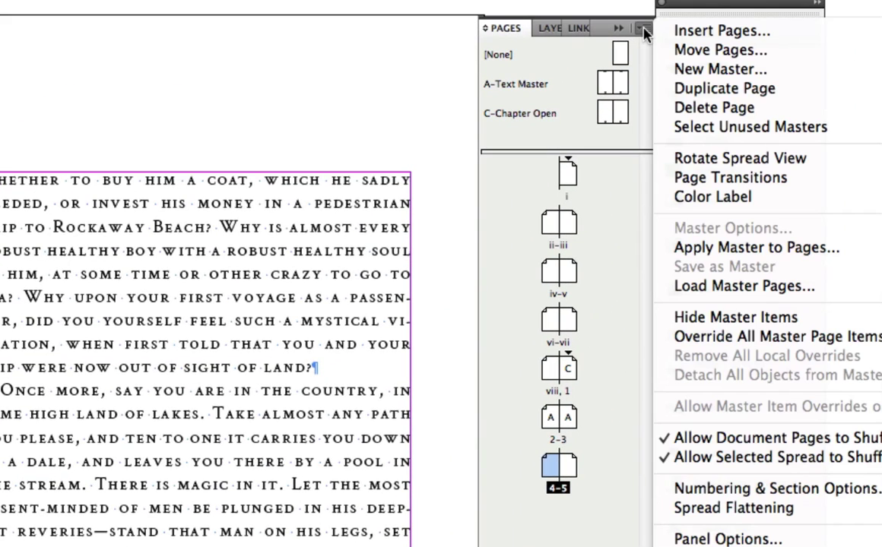
left_click(706, 250)
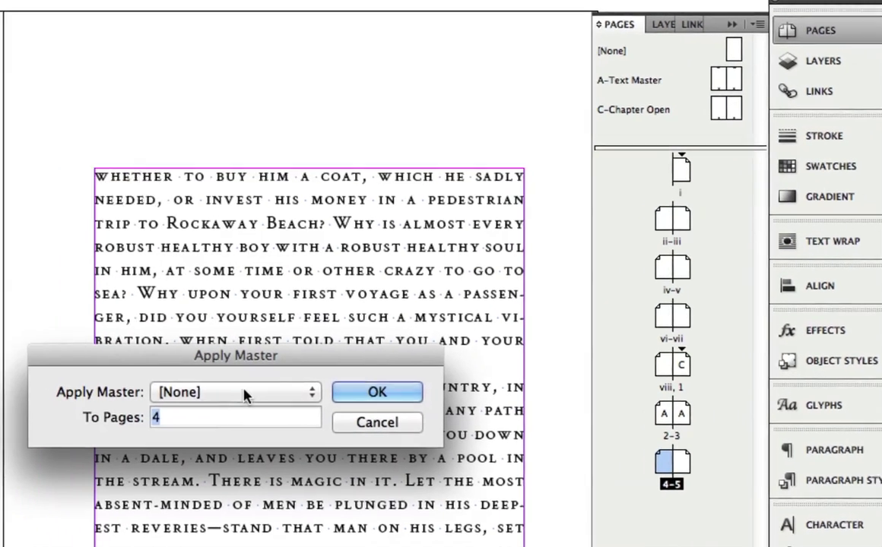
left_click(245, 395)
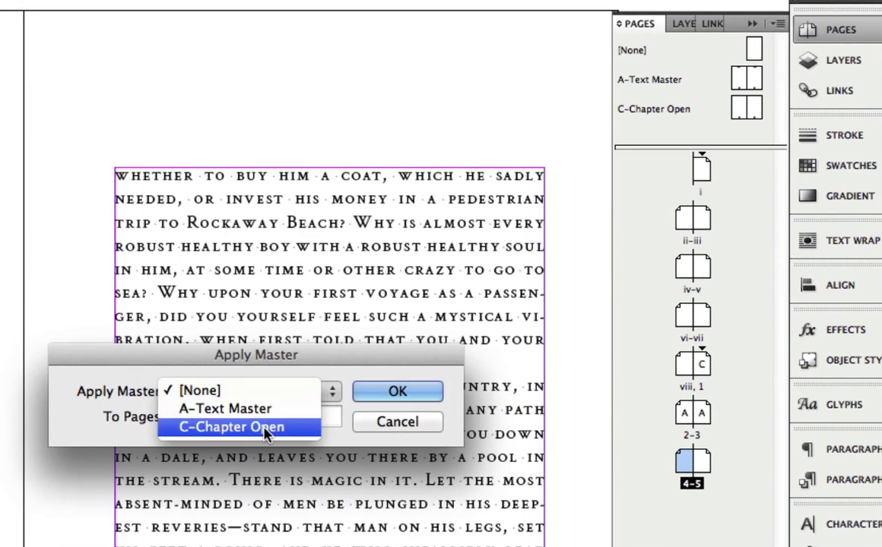
left_click(249, 427)
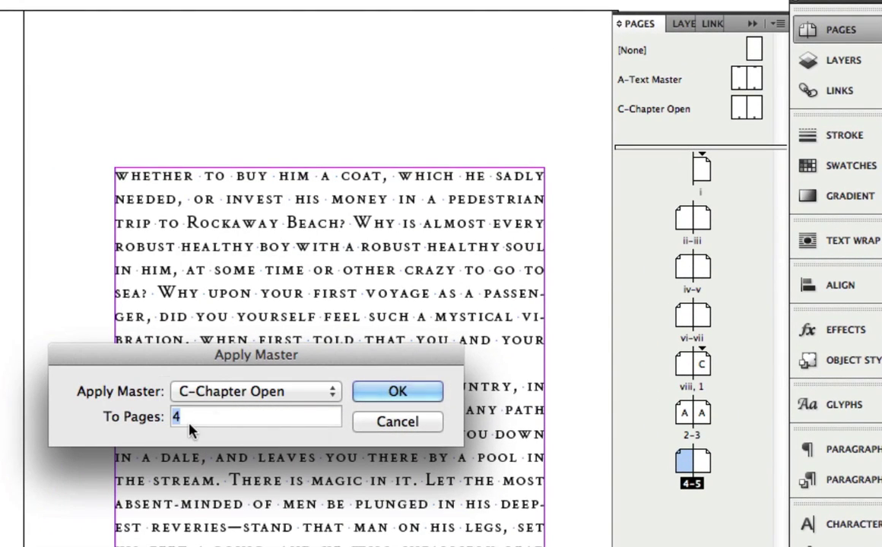
left_click(367, 393)
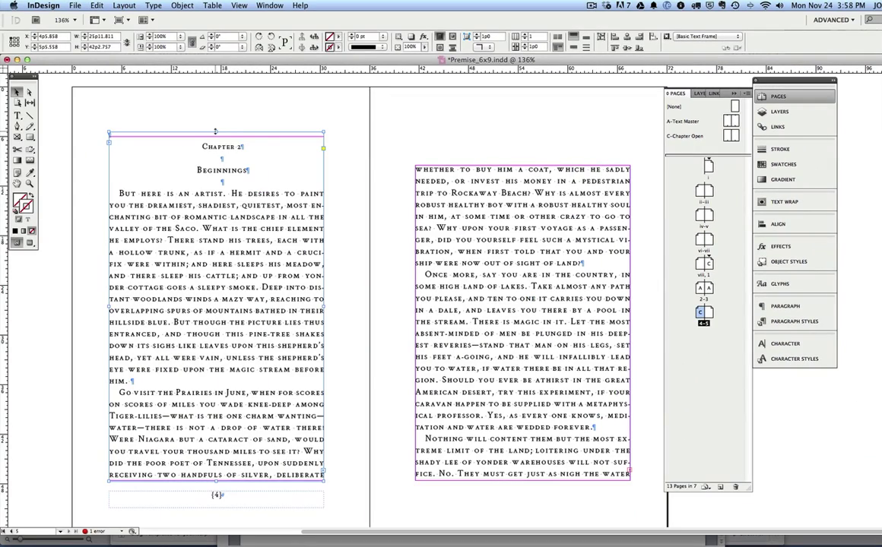
left_click_drag(216, 131, 216, 138)
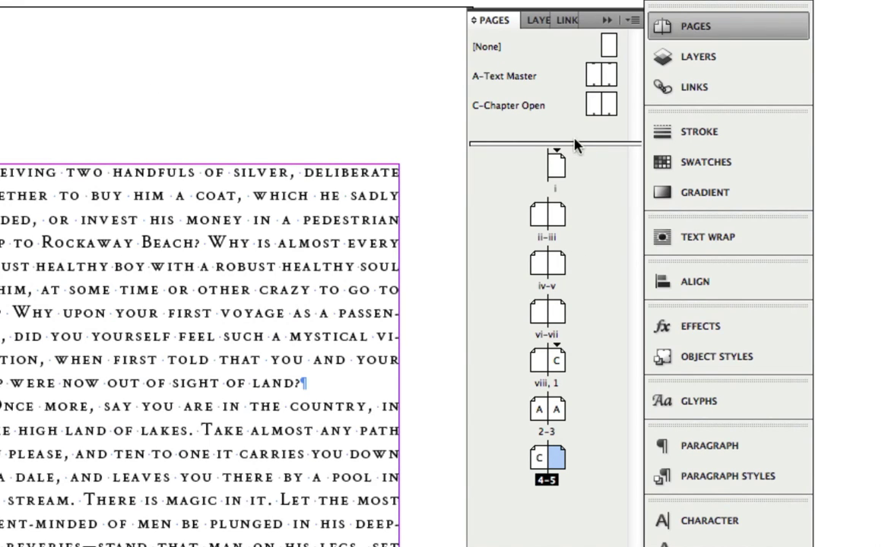
Apply A-Text Master to page 5 and drag its text frame's top edge upward.
left_click(633, 22)
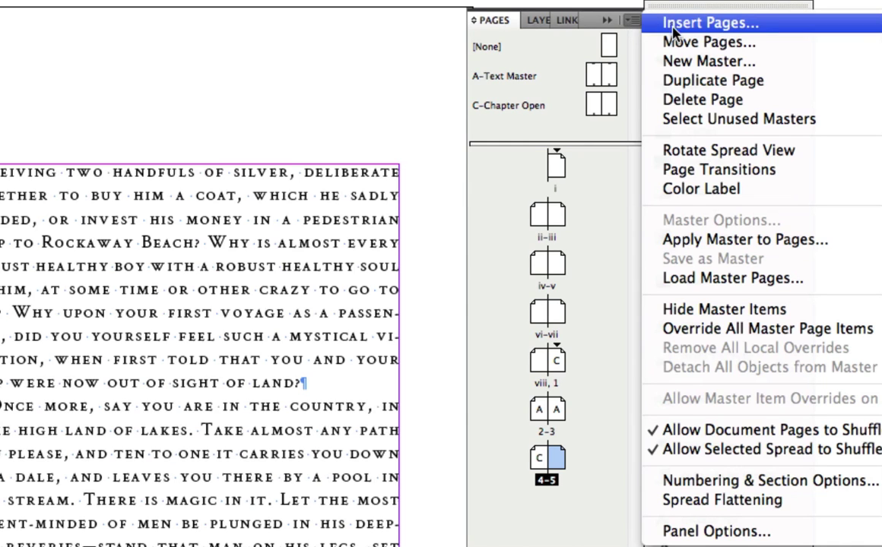
left_click(684, 242)
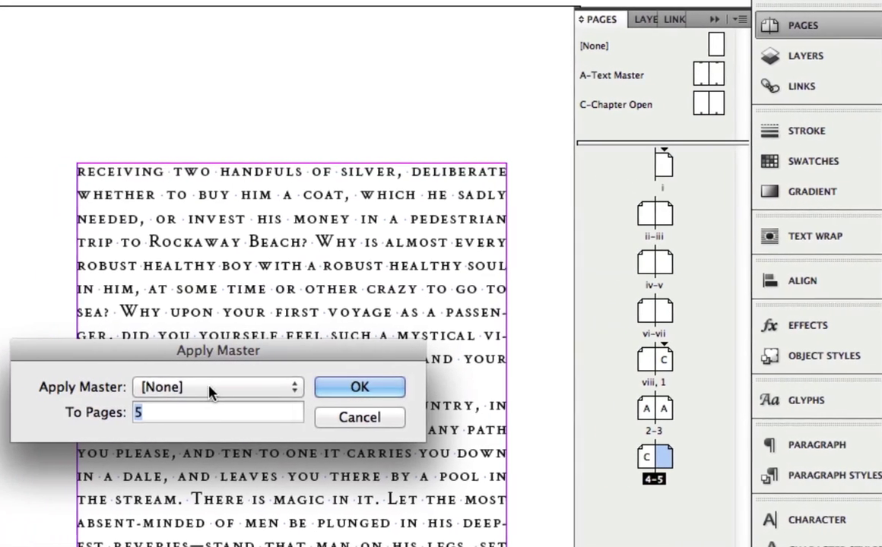
left_click(104, 390)
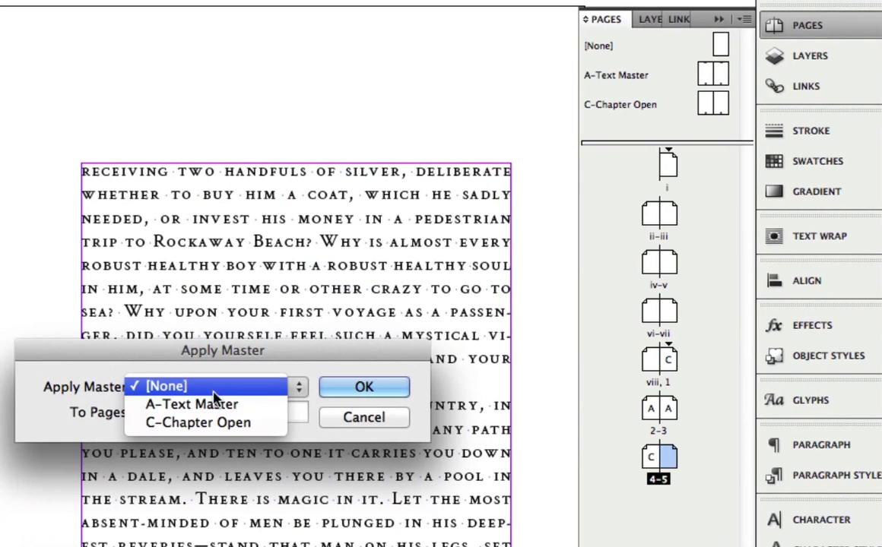
left_click(104, 408)
left_click(365, 388)
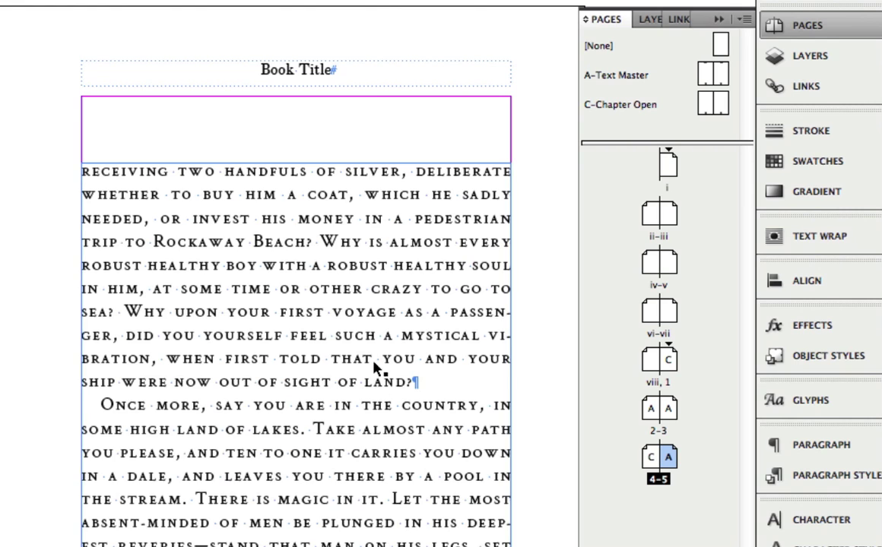
left_click(296, 163)
left_click_drag(296, 163, 296, 96)
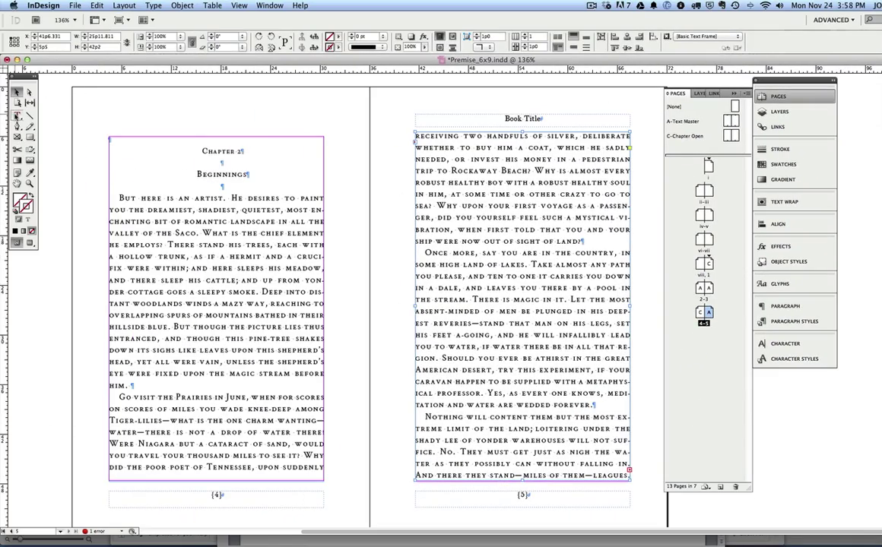
Replace 'Chapter 2' with '{ 2 }' and apply the Chapter Number style, clearing overrides.
left_click(17, 116)
left_click(137, 140)
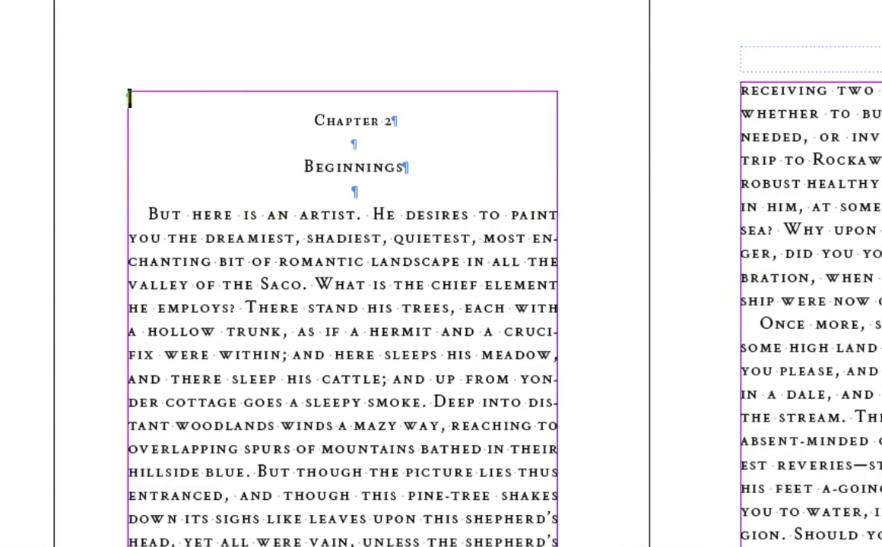
key("Delete")
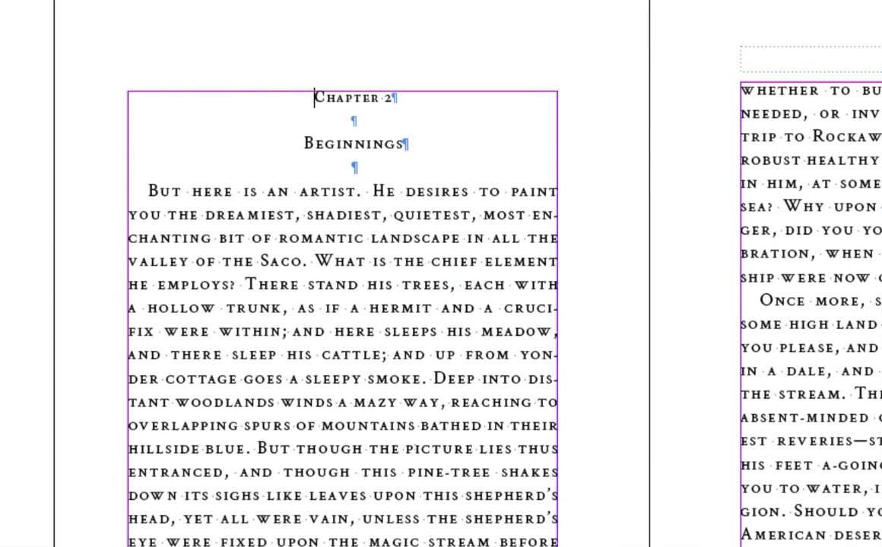
key("shift+Right")
key("shift+Right")
key("shift+Right")
key("shift+Right")
key("shift+Right")
key("shift+Right")
key("shift+Right")
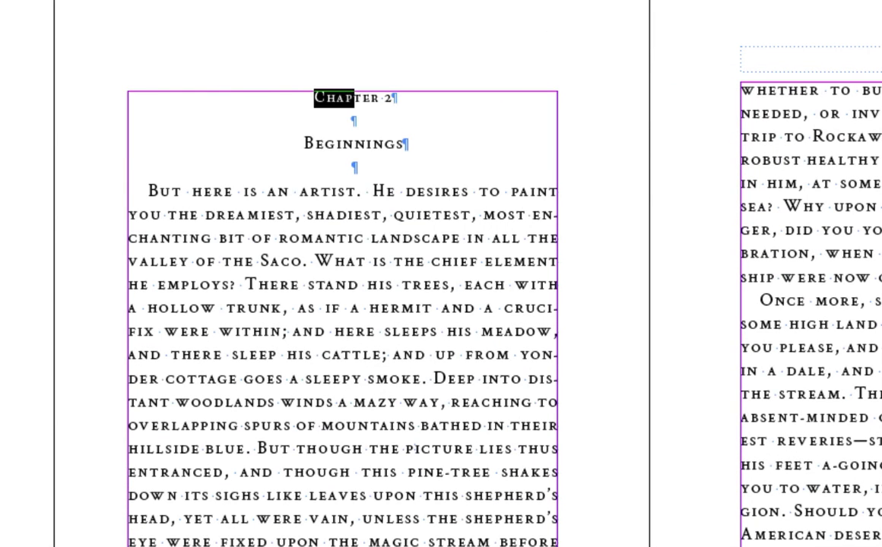
key("shift+Right")
key("Delete")
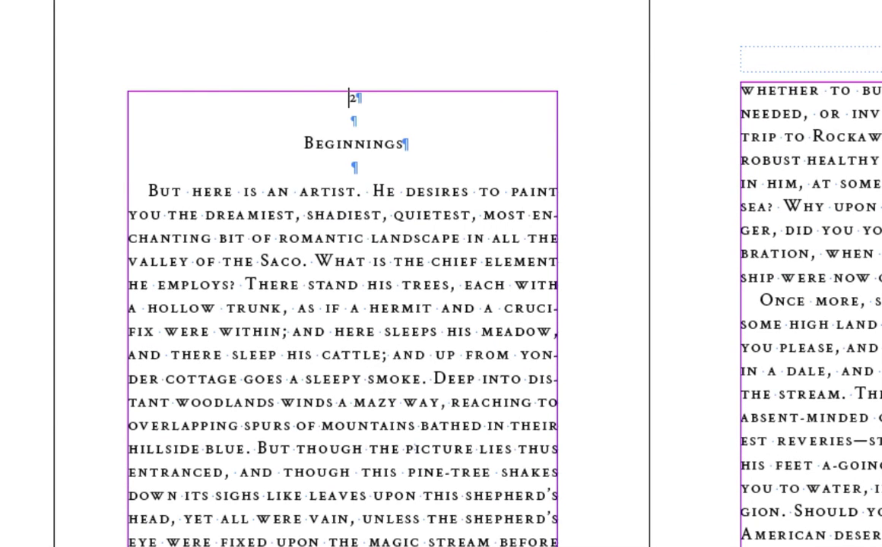
type("{ 2 }")
key("shift+Left")
key("Left")
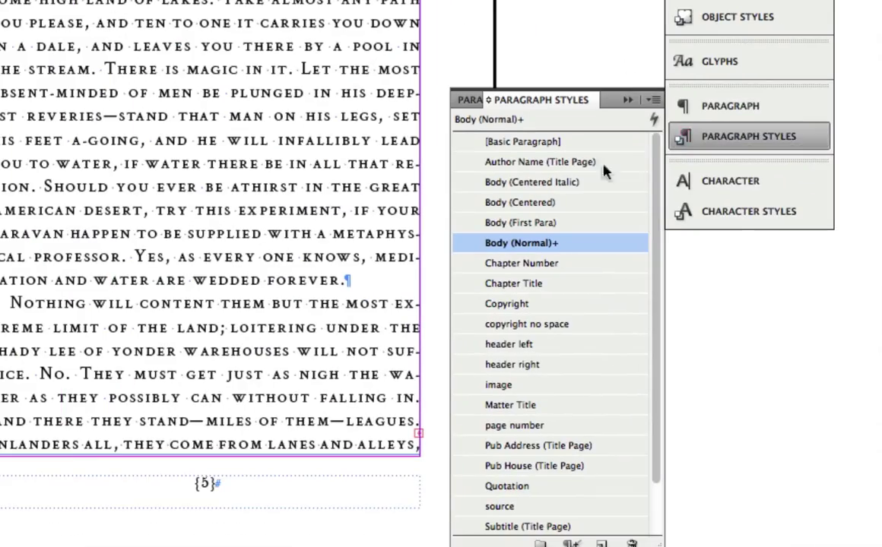
left_click(532, 263, "alt+shift")
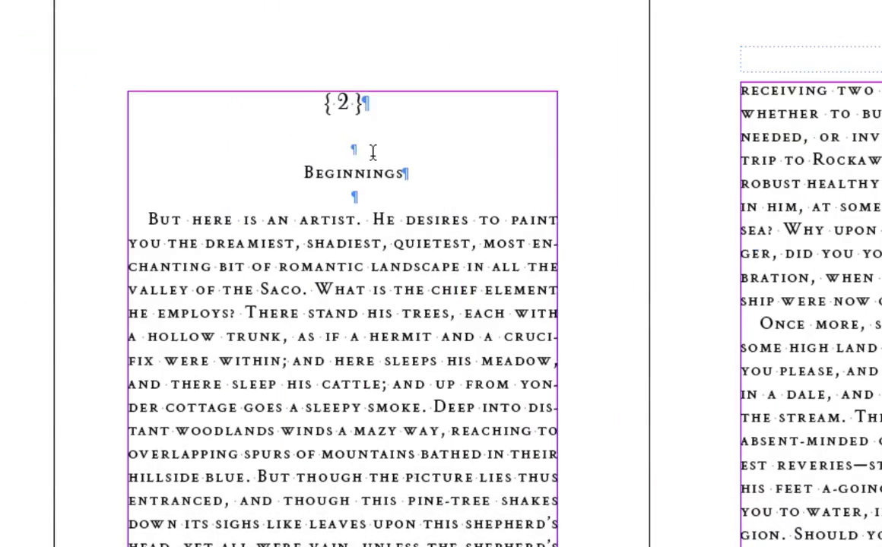
Delete the empty paragraphs around Beginnings and apply the Chapter Title style to it.
left_click(373, 152)
key("Delete")
left_click(354, 173)
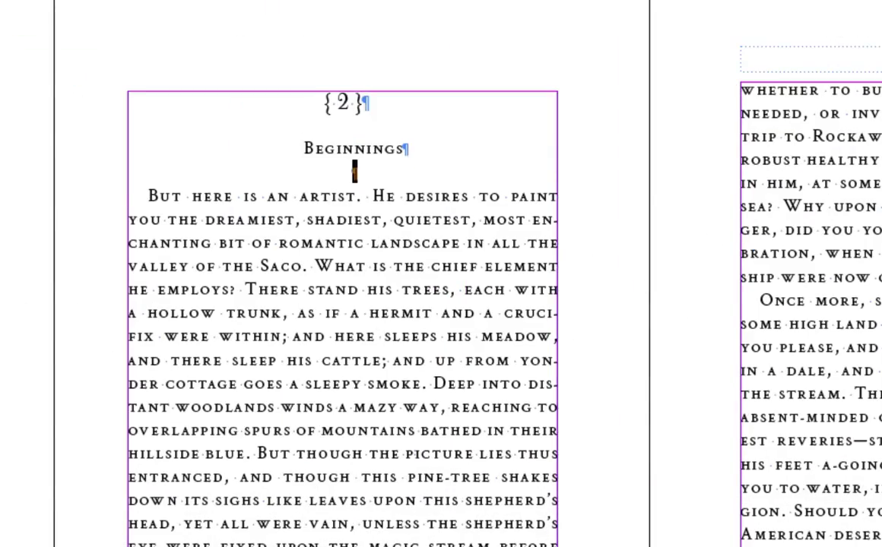
key("Delete")
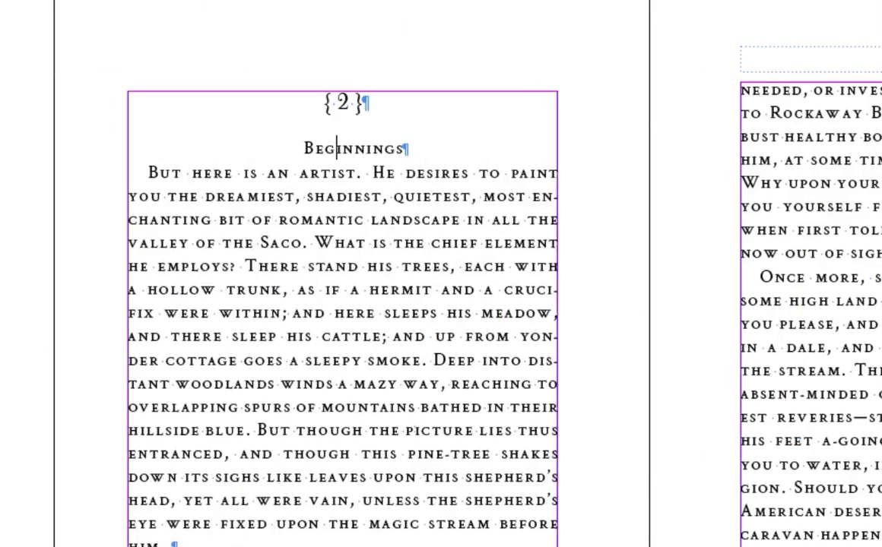
left_click(679, 355)
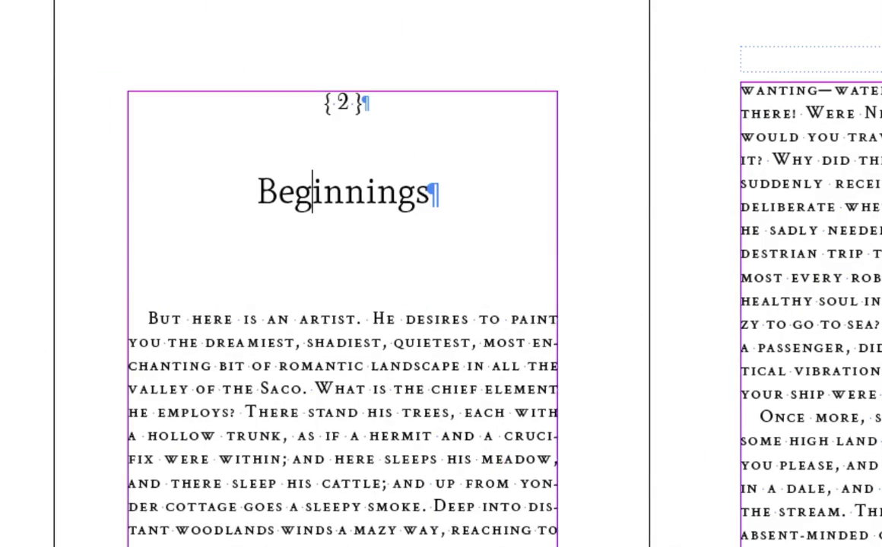
Restyle Chapter 2's body paragraphs, including 'In pursuit', as Body (Normal) without overrides.
left_click(378, 429)
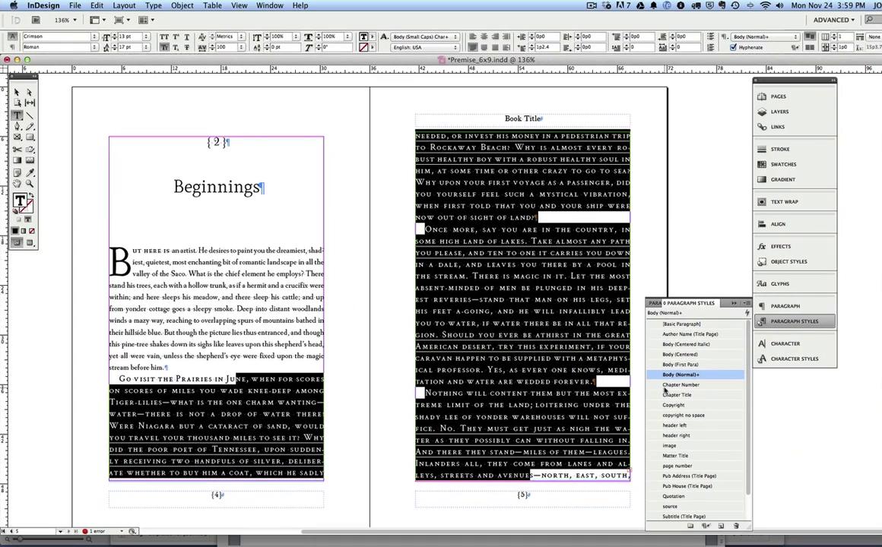
left_click(673, 375)
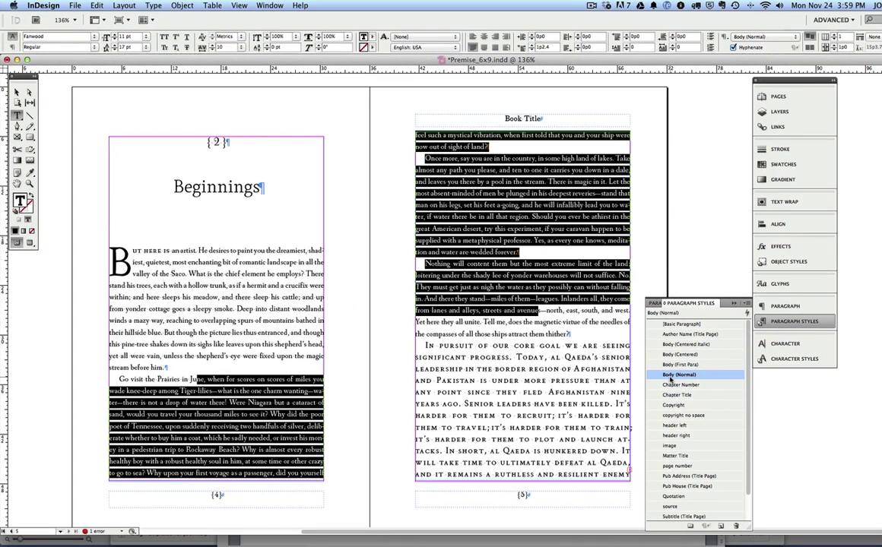
key("super+shift+a")
left_click(673, 375)
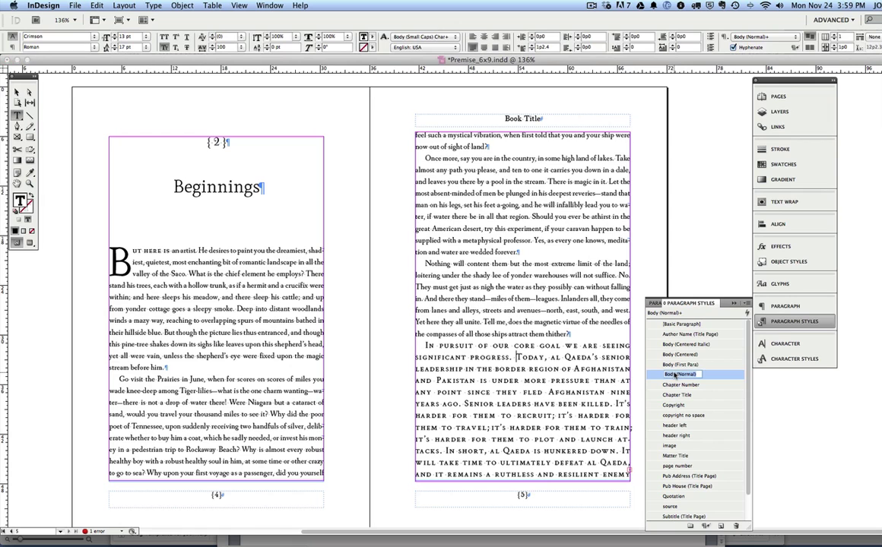
key("Escape")
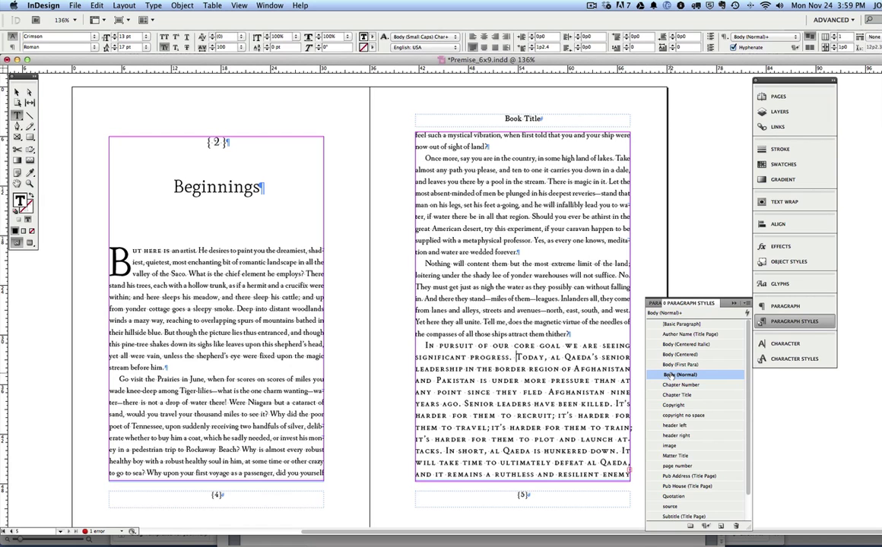
left_click(674, 375, "alt+shift")
scroll(502, 377, "down", 2)
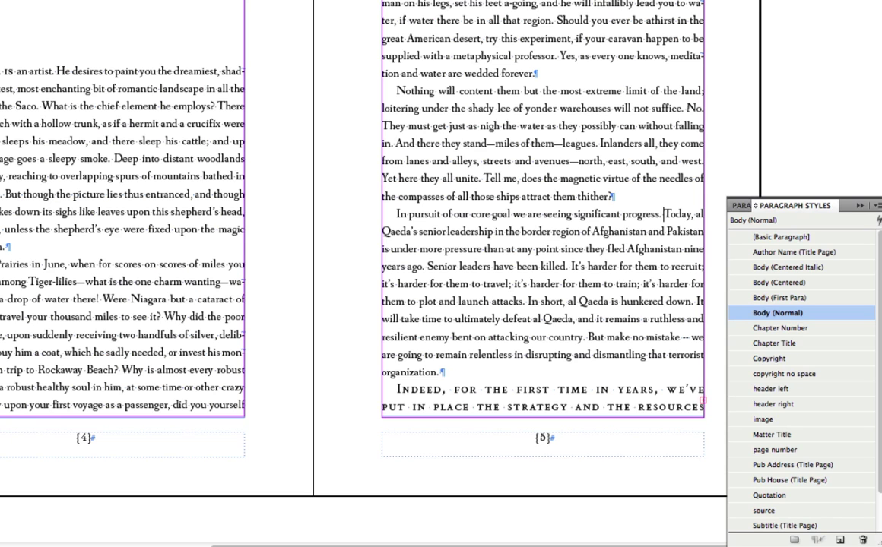
Insert 1 new A-Text Master page after page 5.
key("super+F12")
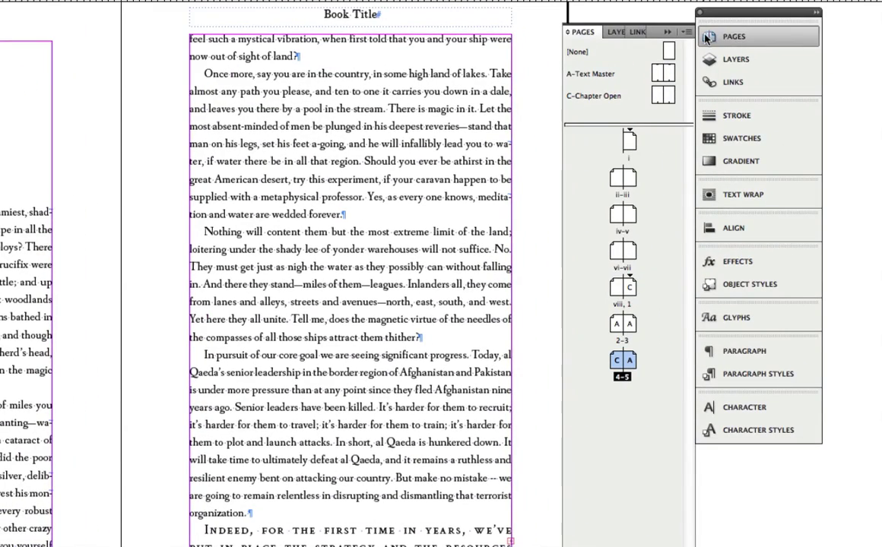
left_click(687, 33)
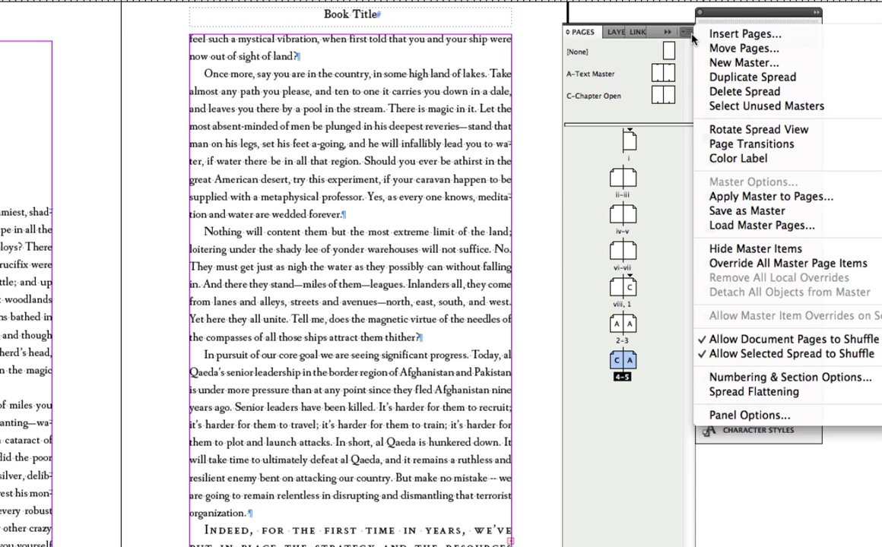
left_click(714, 35)
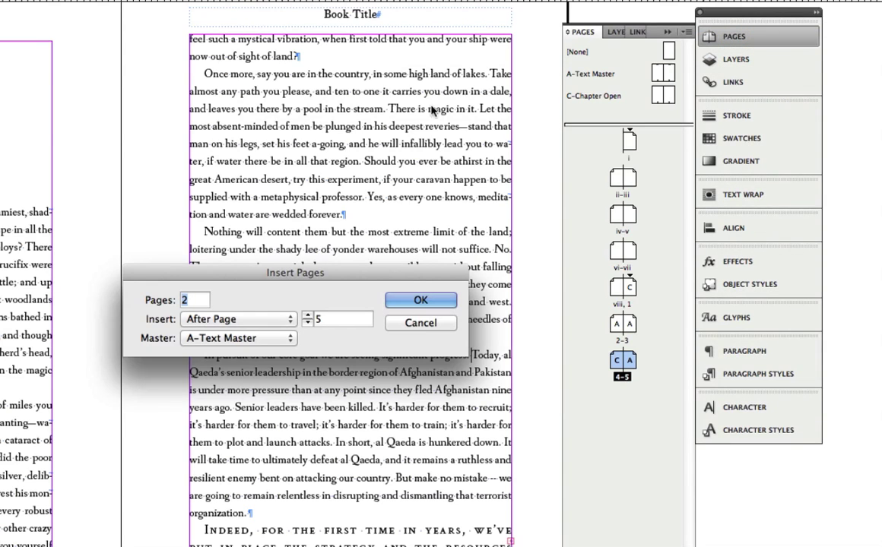
type("1")
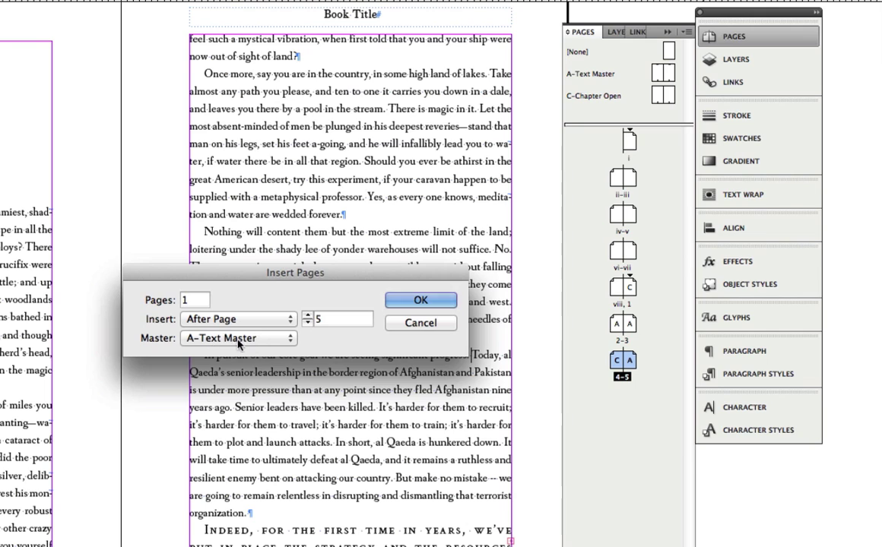
left_click(407, 309)
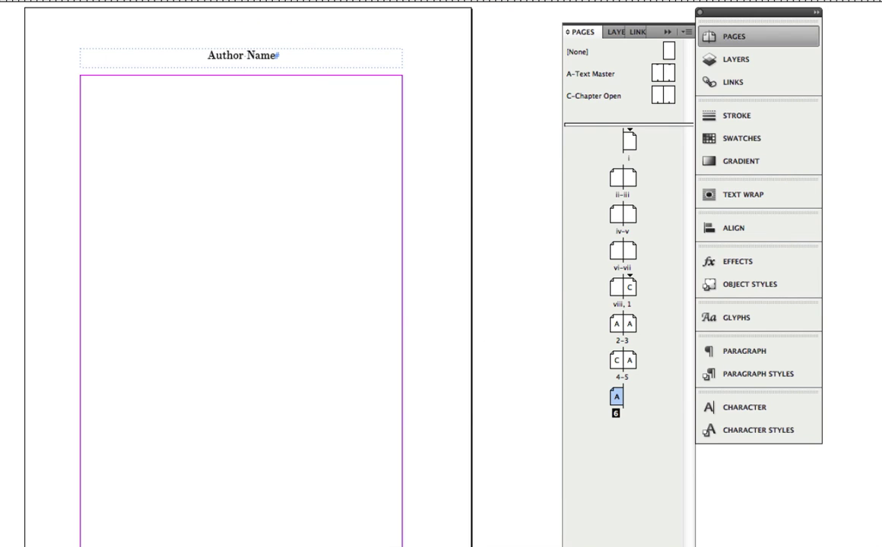
Flow page 5's overset Chapter 2 text into page 6's frame and discard the leftover loaded text.
scroll(256, 270, "right", 5)
scroll(255, 270, "up", 5)
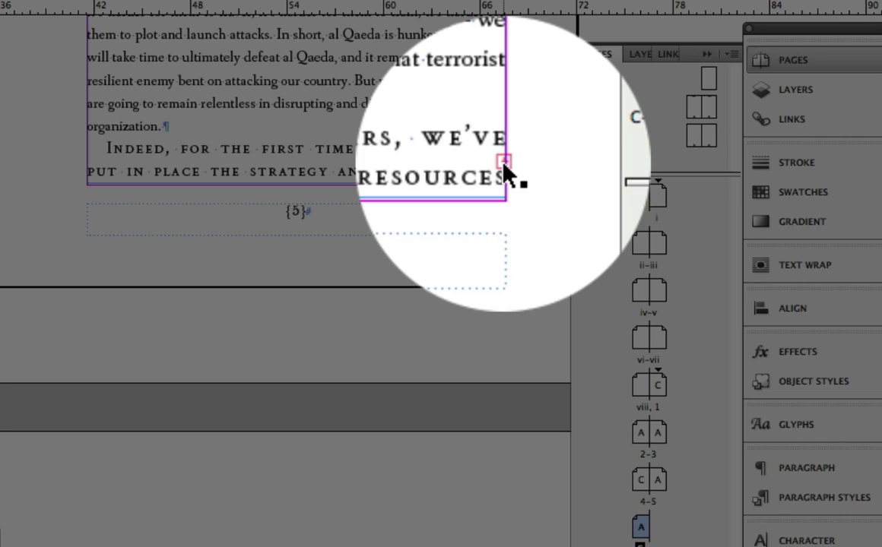
left_click(0, 169)
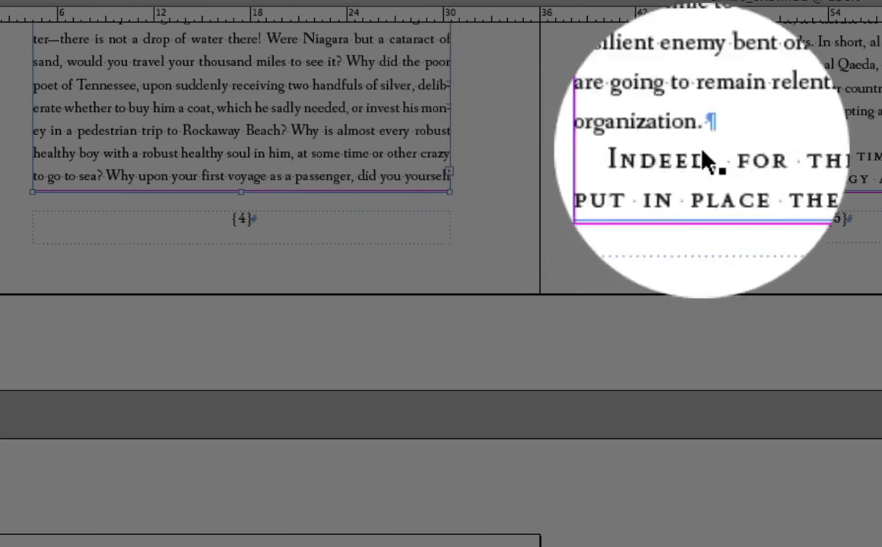
left_click(703, 161)
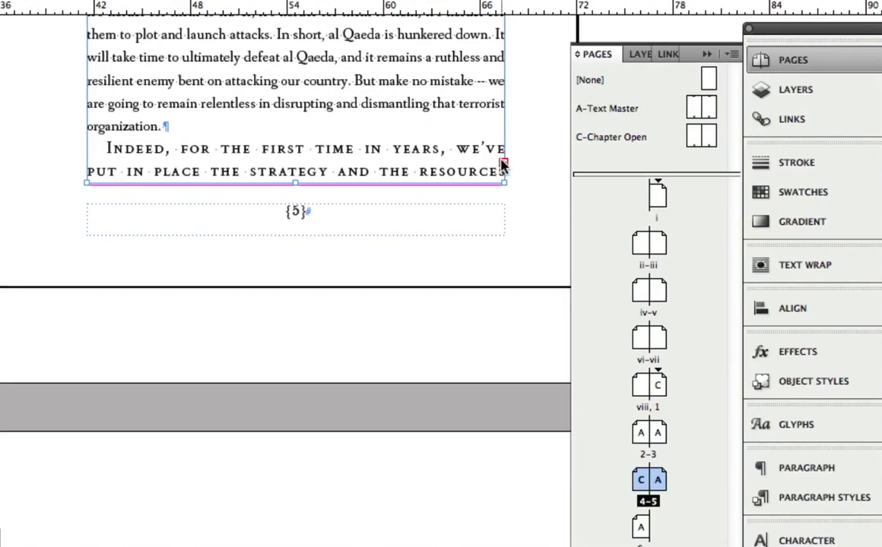
left_click(503, 162)
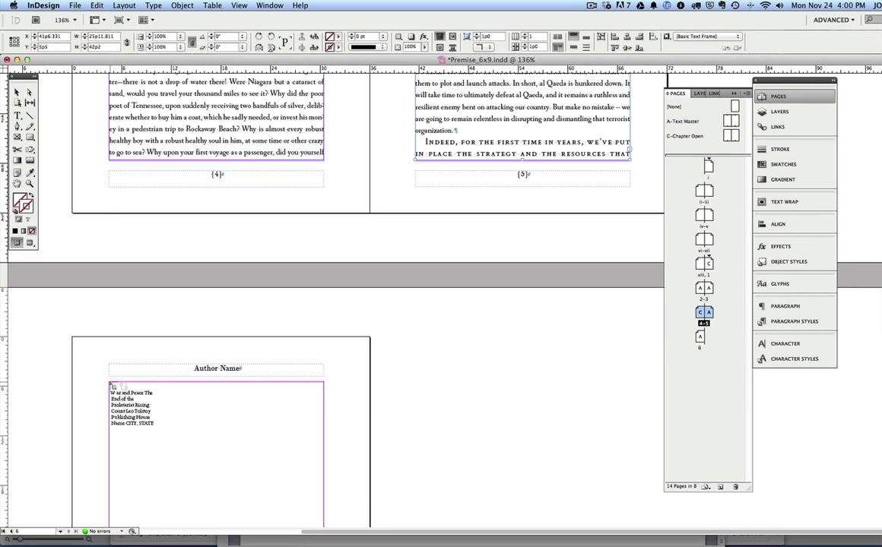
left_click(112, 385)
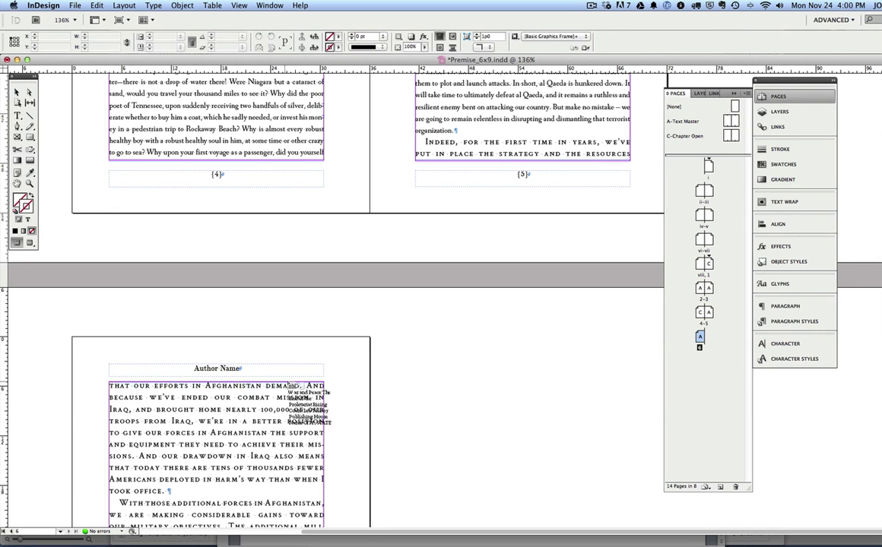
scroll(437, 343, "down", 8)
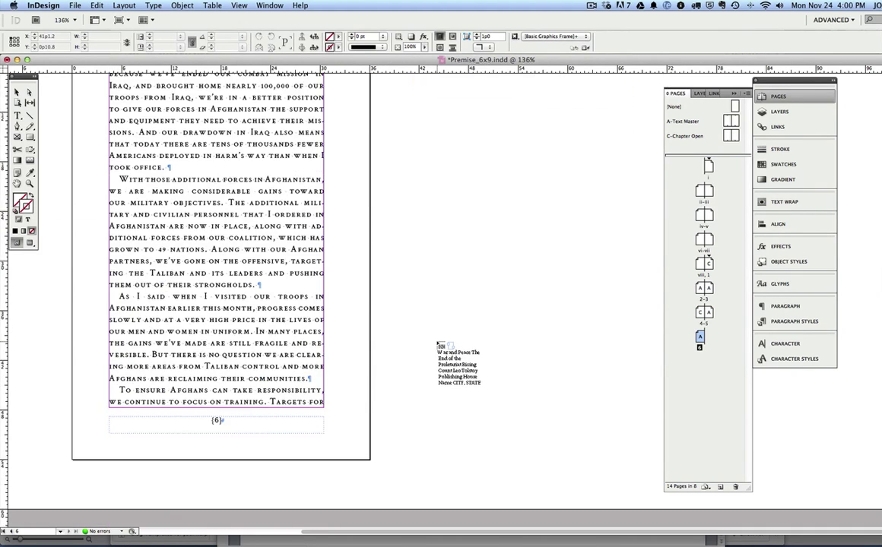
key("Escape")
scroll(426, 334, "up", 3)
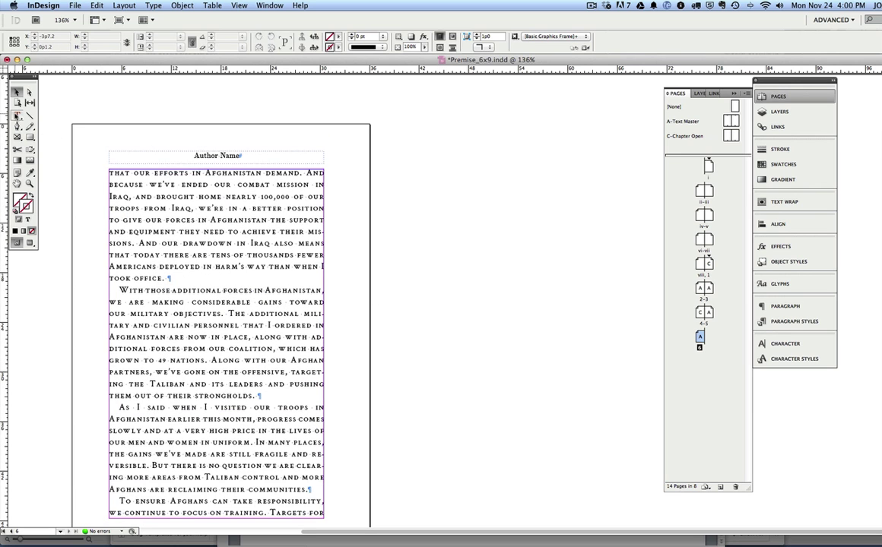
Restyle page 6's small-caps paragraphs as Body (Normal), clearing overrides.
left_click(16, 115)
scroll(453, 267, "up", 4)
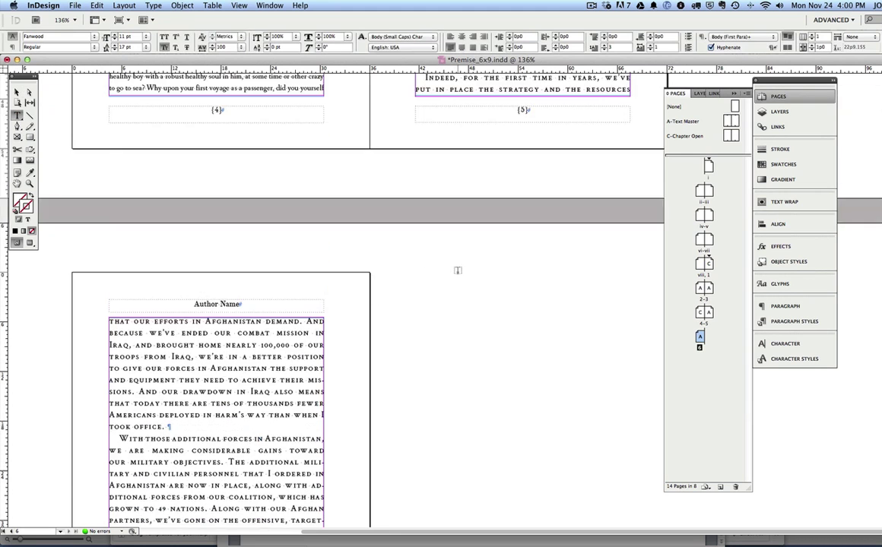
scroll(458, 270, "up", 5)
left_click(435, 245)
scroll(486, 342, "down", 9)
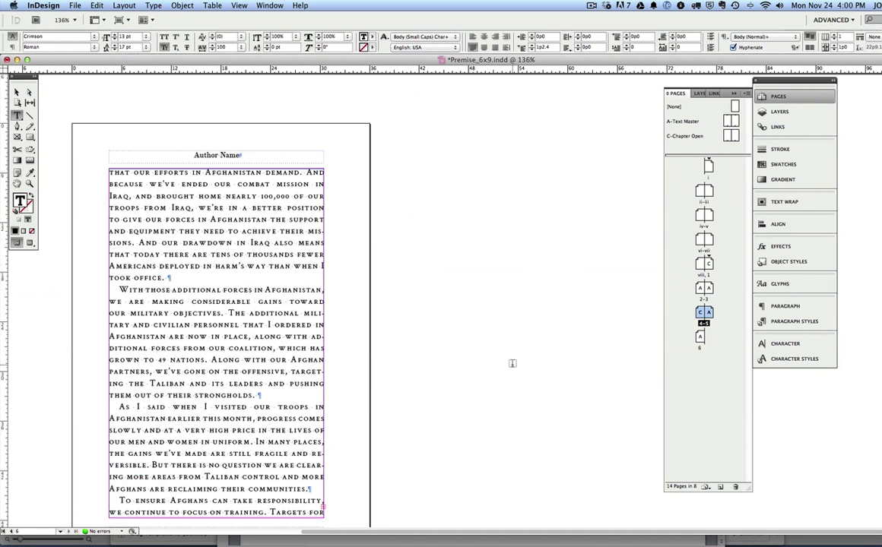
left_click(269, 491, "shift")
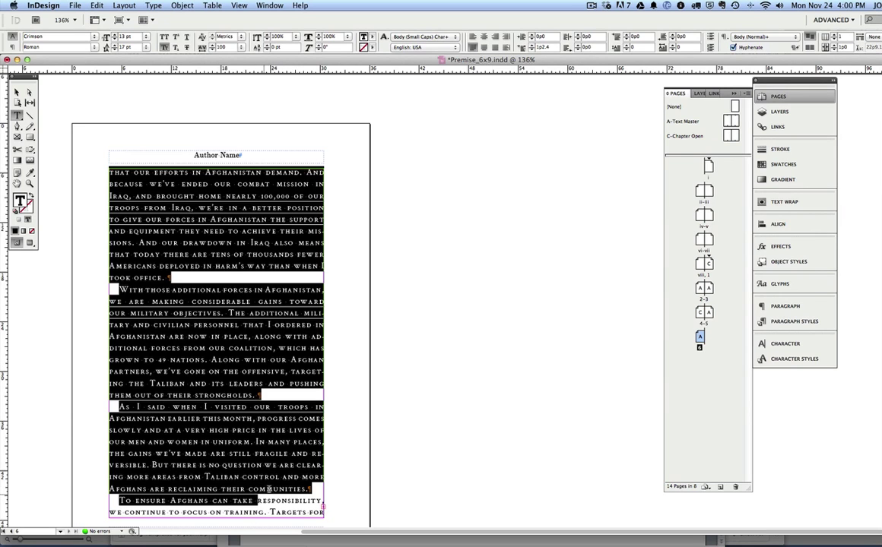
left_click(787, 321)
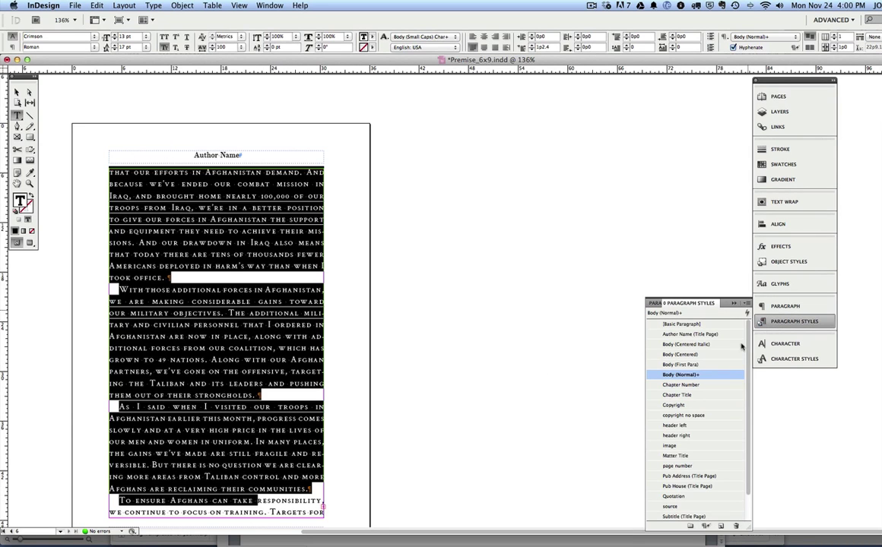
left_click(682, 375, "alt")
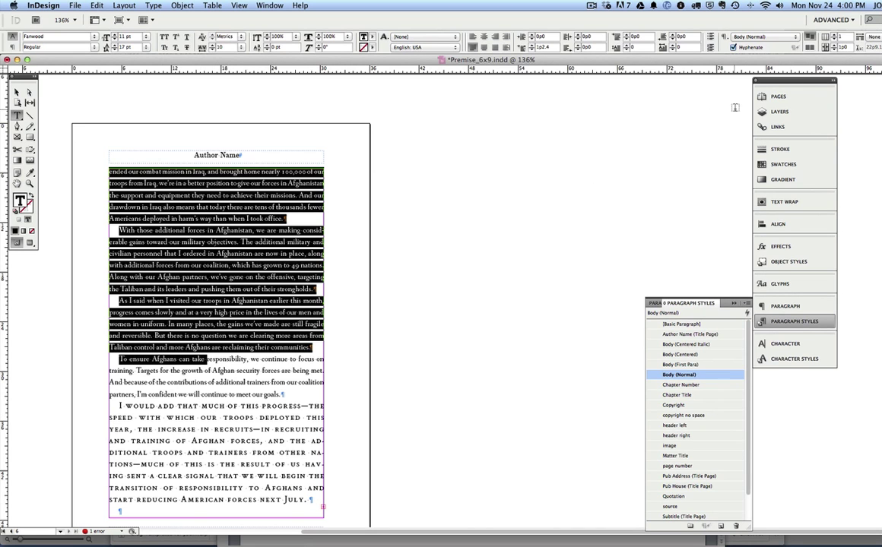
left_click(195, 416)
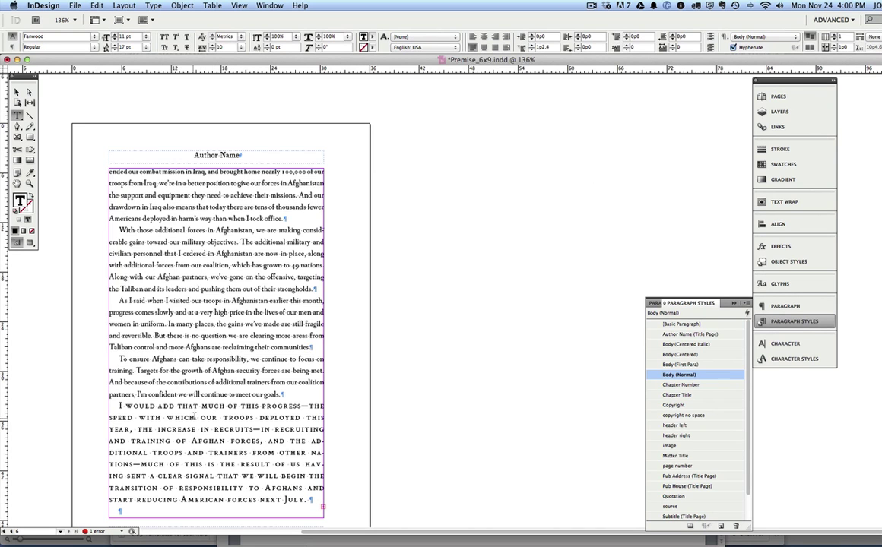
left_click(676, 375, "alt")
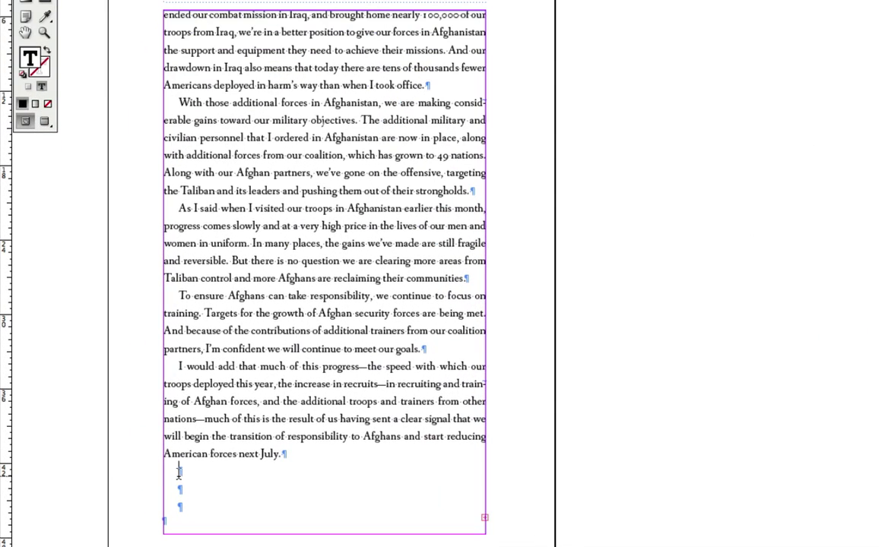
Delete the empty paragraphs below 'July.' at the end of page 6.
left_click_drag(179, 471, 164, 522)
key("BackSpace")
key("shift+Down")
key("shift+Down")
key("shift+Down")
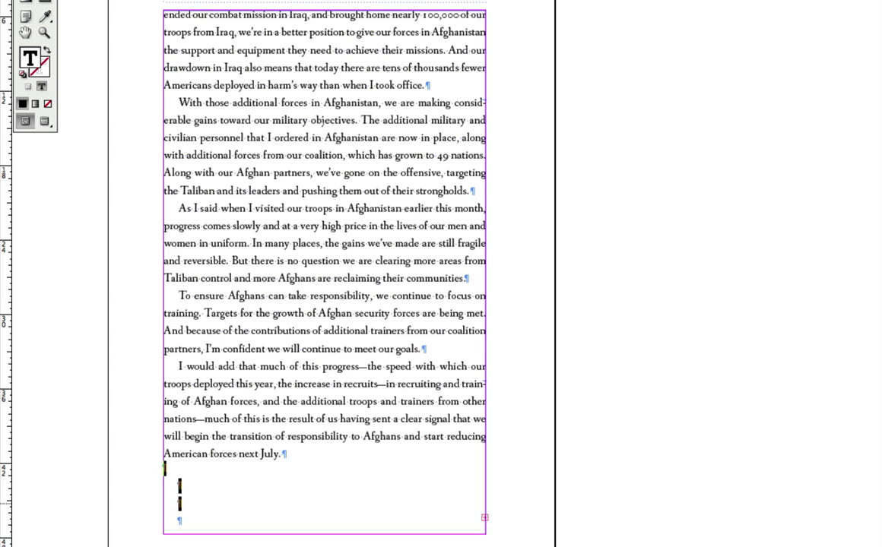
key("BackSpace")
key("ctrl+shift+c")
key("ctrl+z")
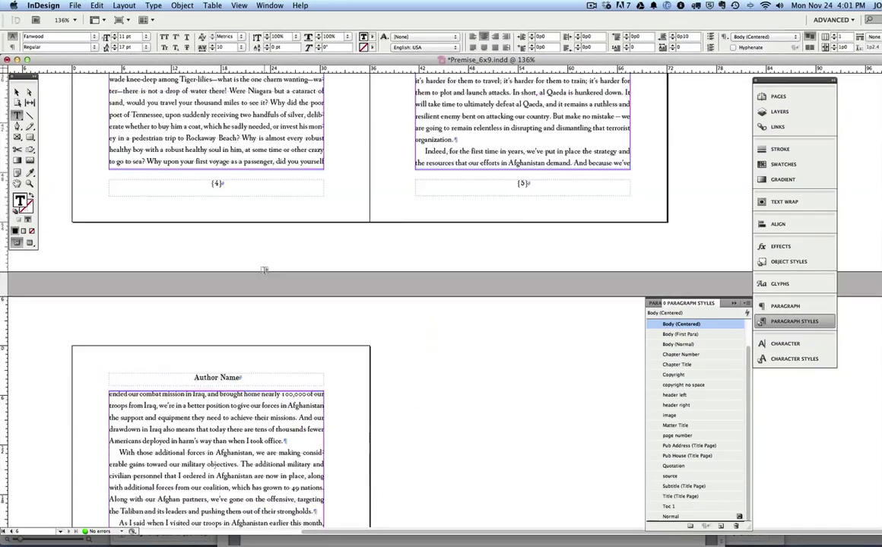
Scroll back through the threaded spreads to the Starting Fresh chapter opening on page 1.
scroll(264, 271, "up", 2)
scroll(265, 272, "up", 4)
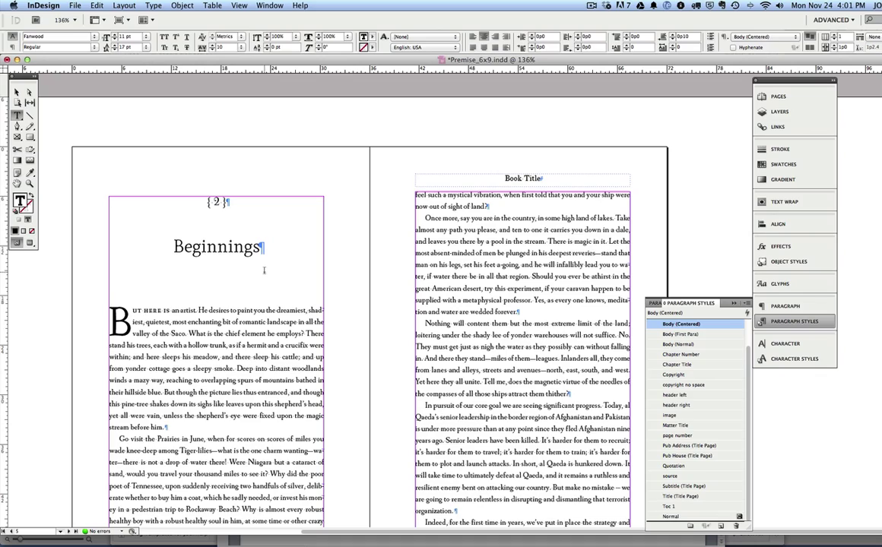
scroll(265, 271, "up", 6)
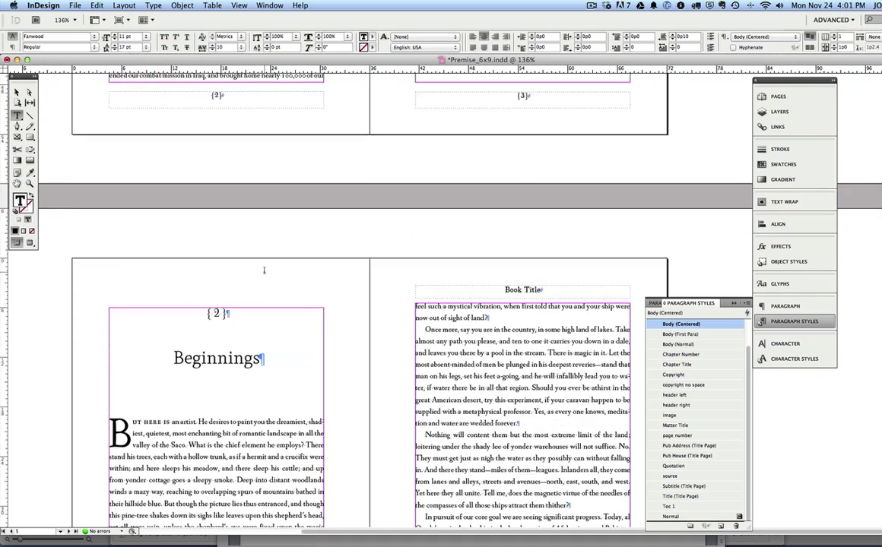
scroll(264, 271, "up", 10)
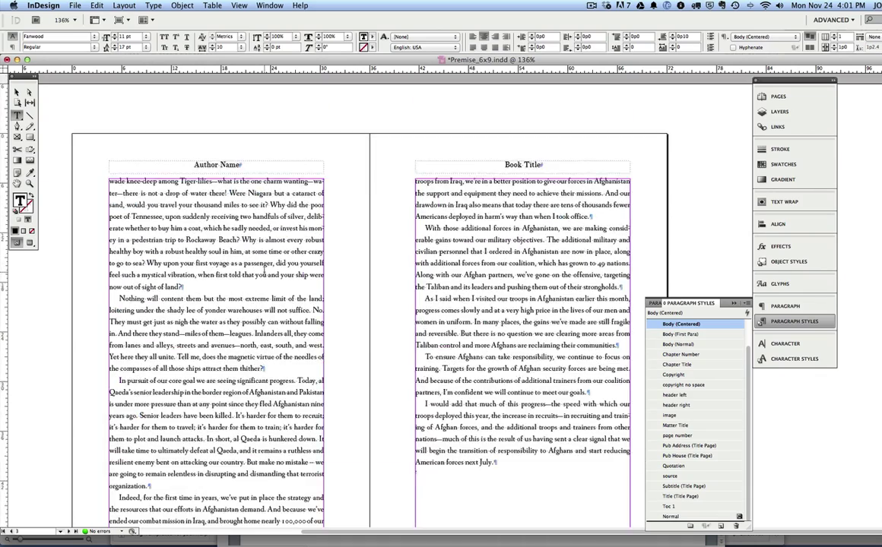
scroll(264, 270, "up", 2)
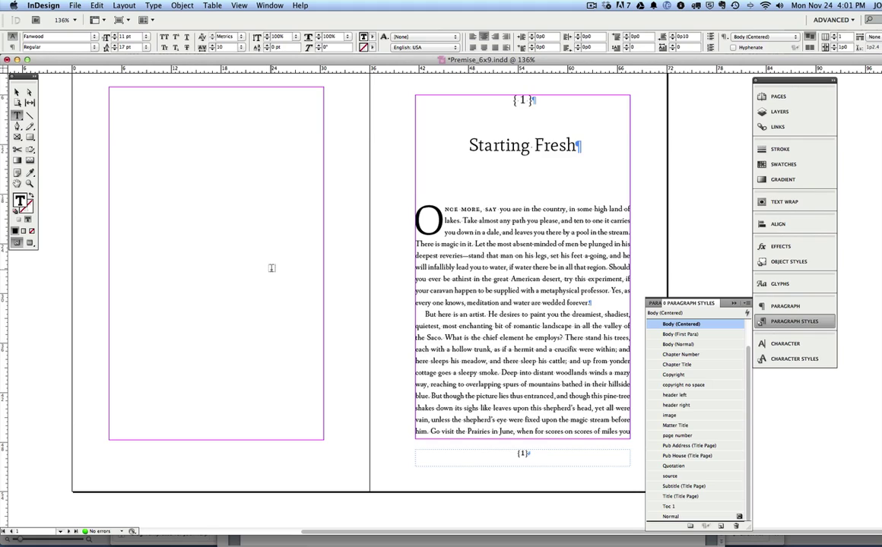
scroll(280, 267, "down", 20)
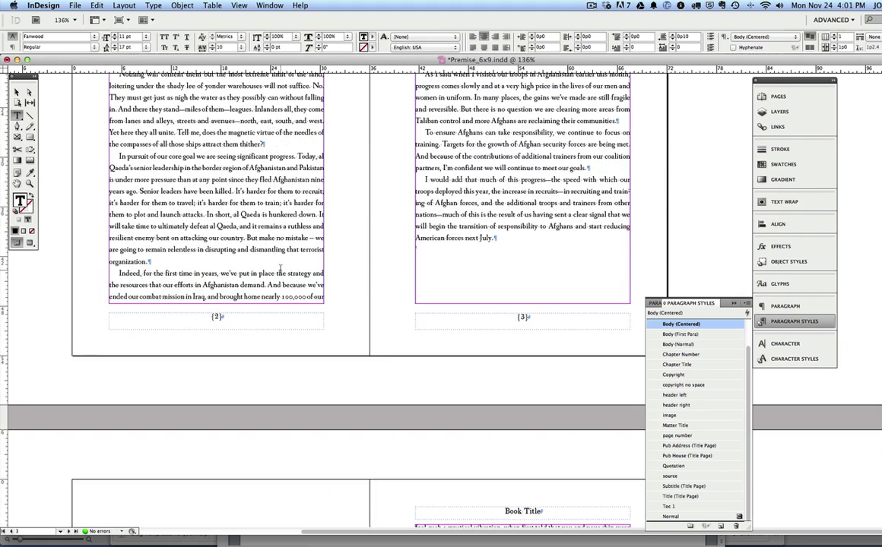
scroll(281, 268, "down", 15)
scroll(280, 268, "up", 8)
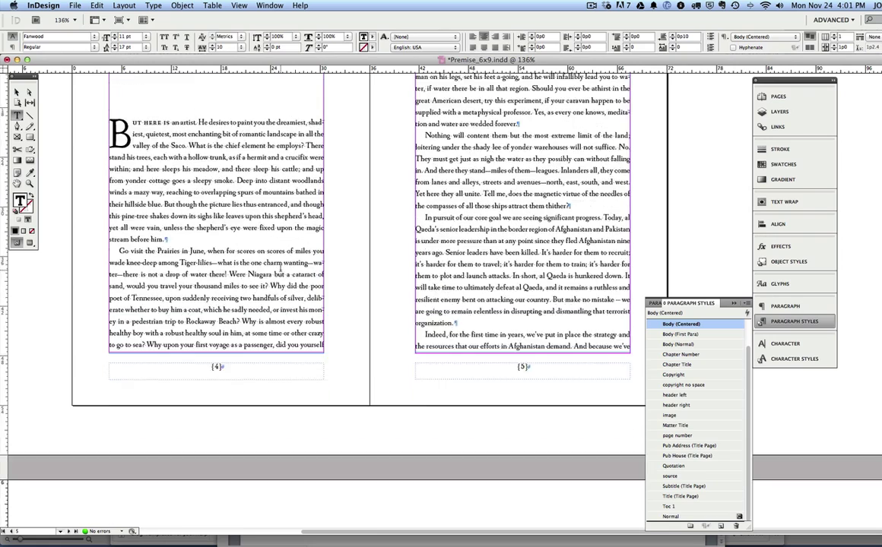
scroll(281, 268, "up", 20)
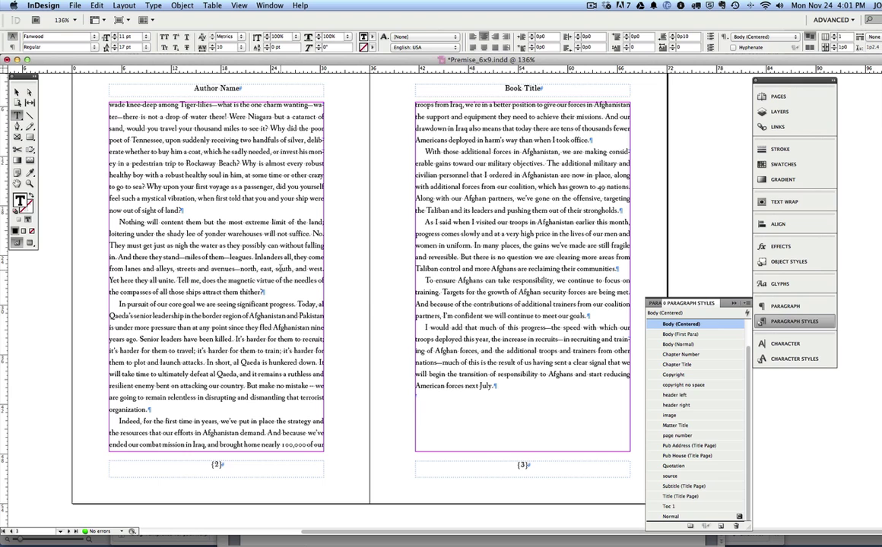
scroll(280, 268, "up", 20)
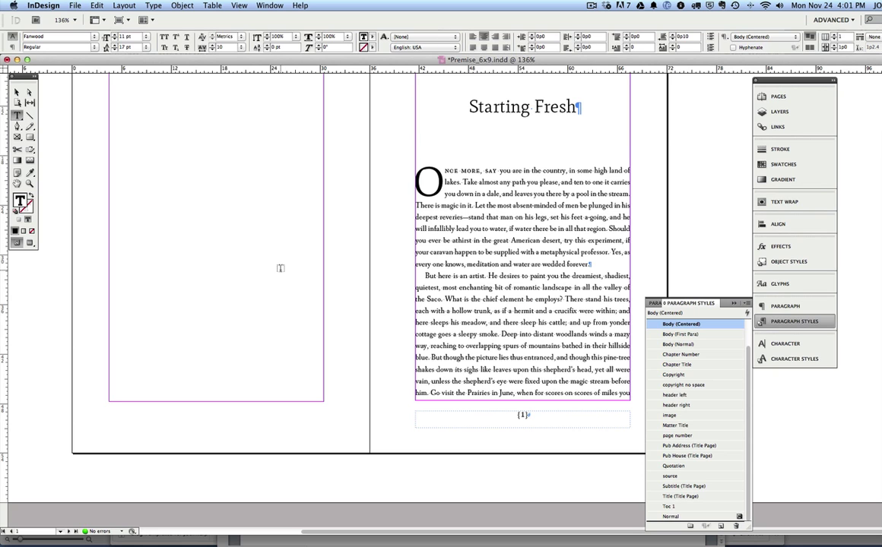
scroll(281, 267, "up", 3)
scroll(281, 268, "down", 1)
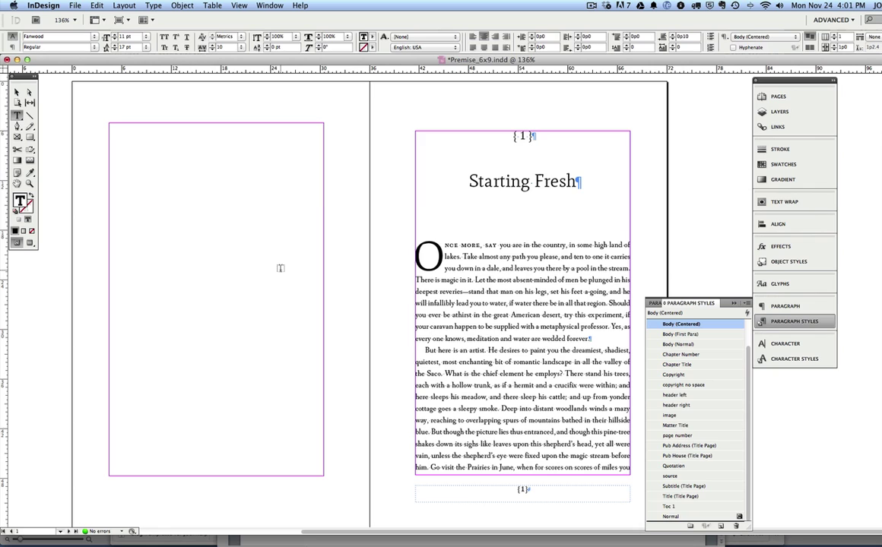
Switch the Starting Fresh spread to Preview screen mode and collapse the Paragraph Styles panel into the dock.
left_click(30, 243)
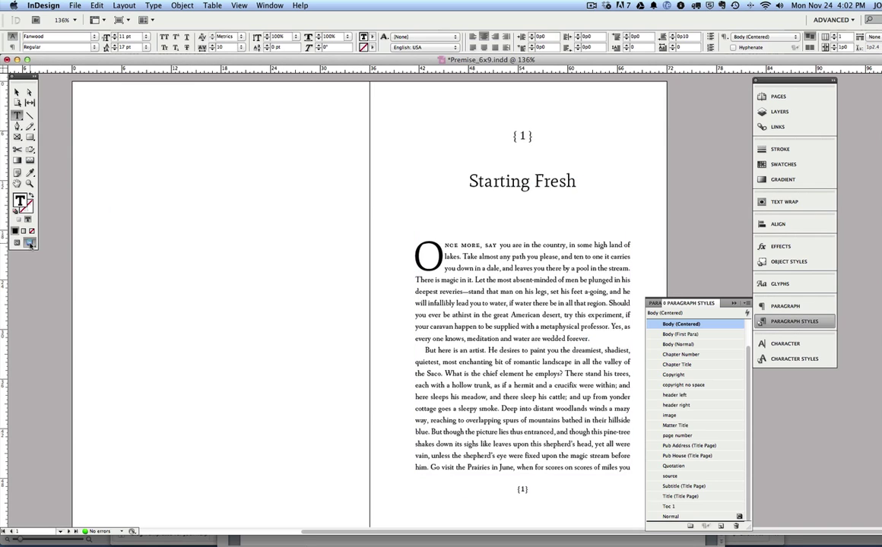
left_click(732, 305)
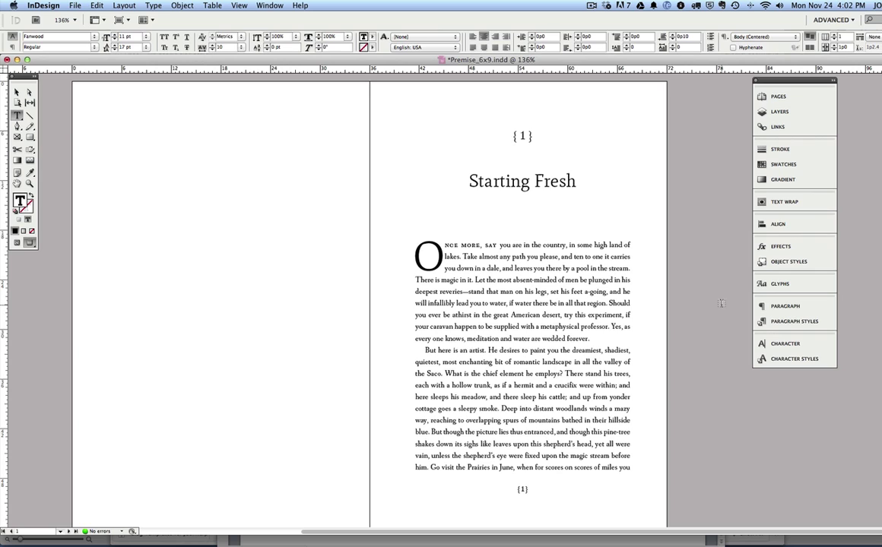